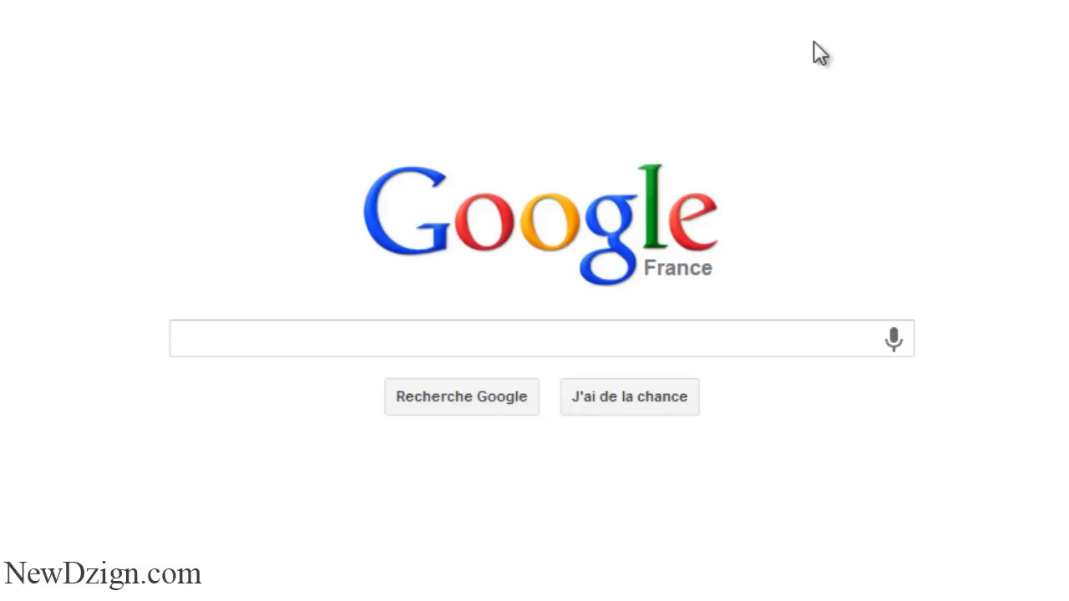
# Search Google for 'wamp serveur'
pyautogui.click(816, 348)
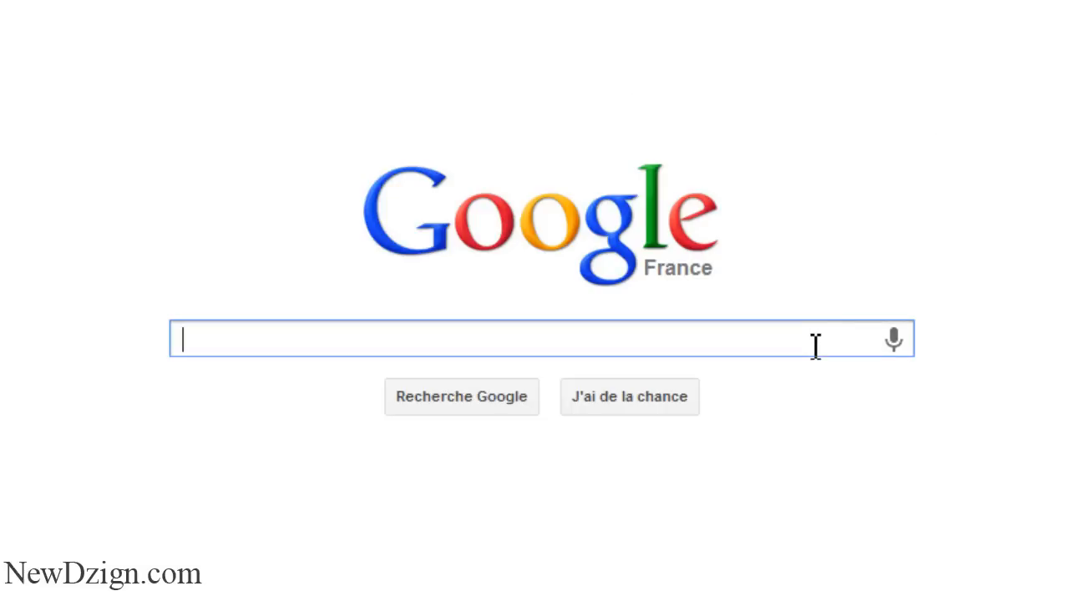
pyautogui.write('p serveur')
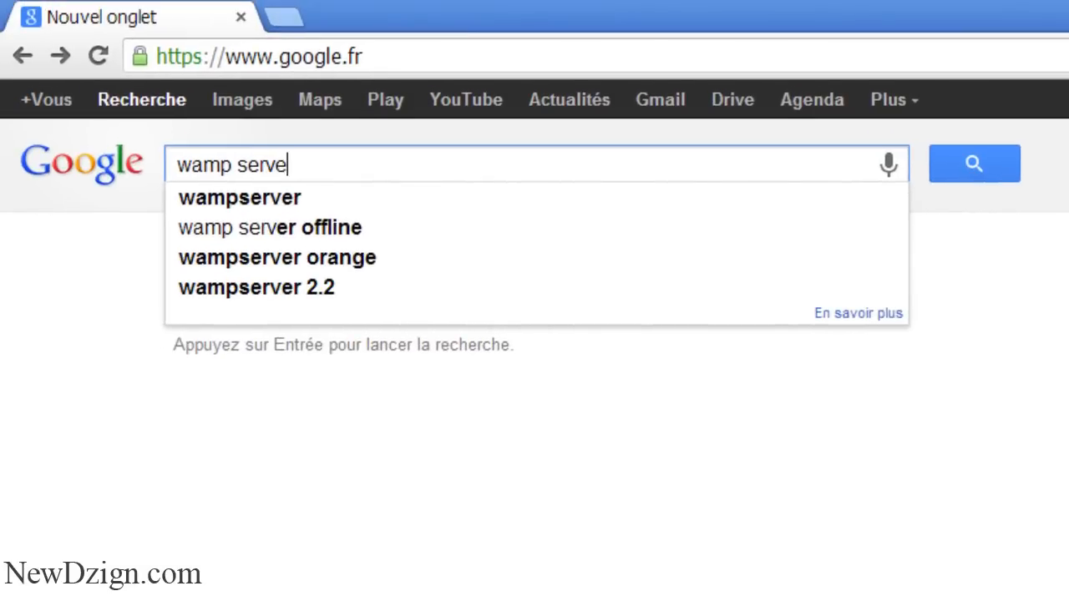
pyautogui.press('Return')
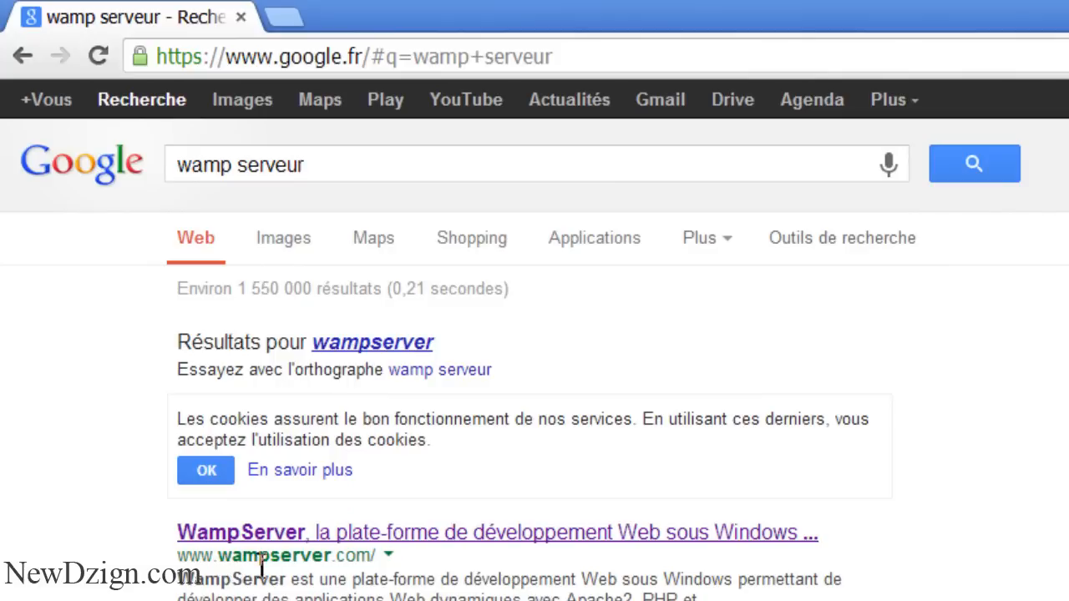
# Look over the WampServer site's Télécharger section, then return to the search results
pyautogui.click(317, 536)
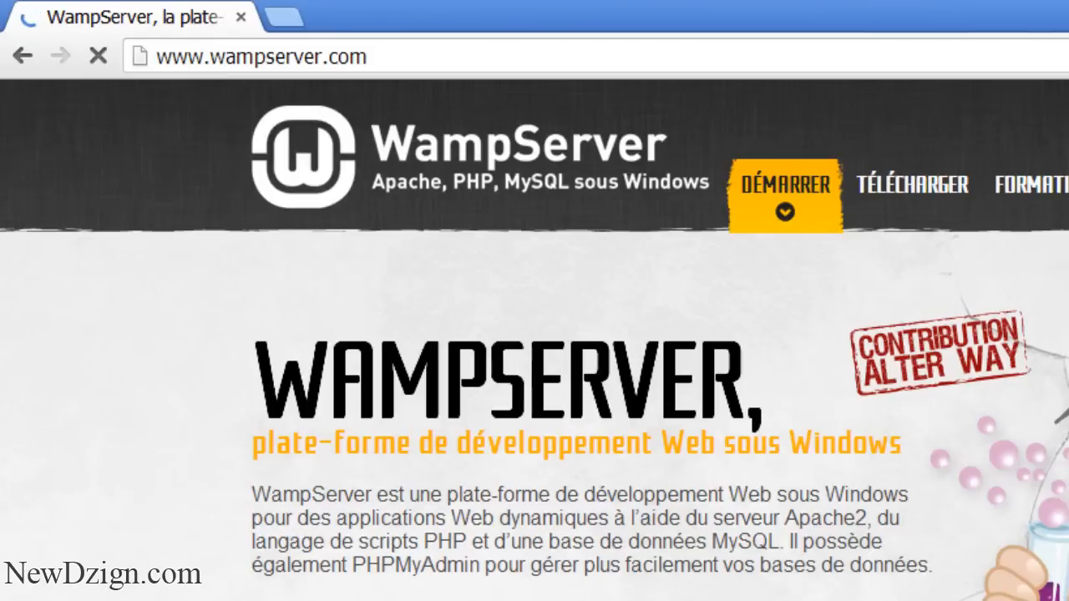
pyautogui.scroll(-12, 535, 415)
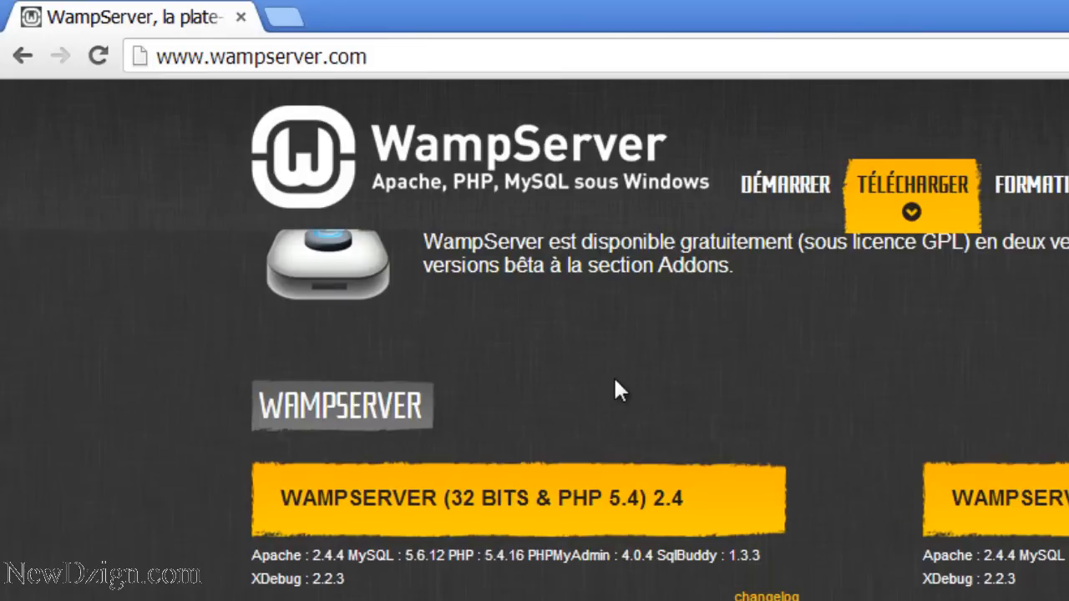
pyautogui.hotkey('alt', 'Left')
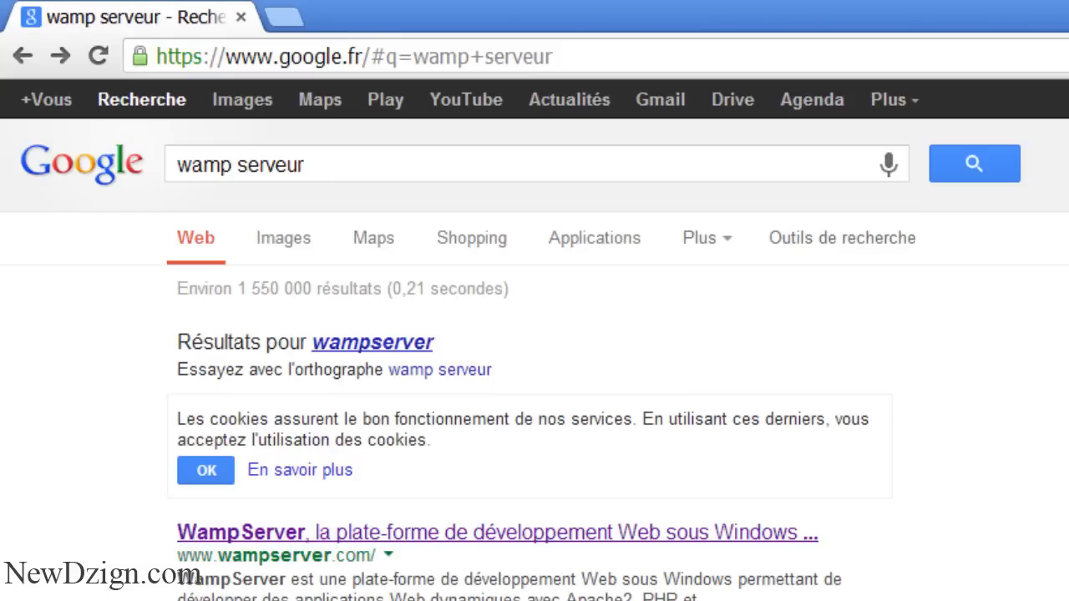
pyautogui.press('super')
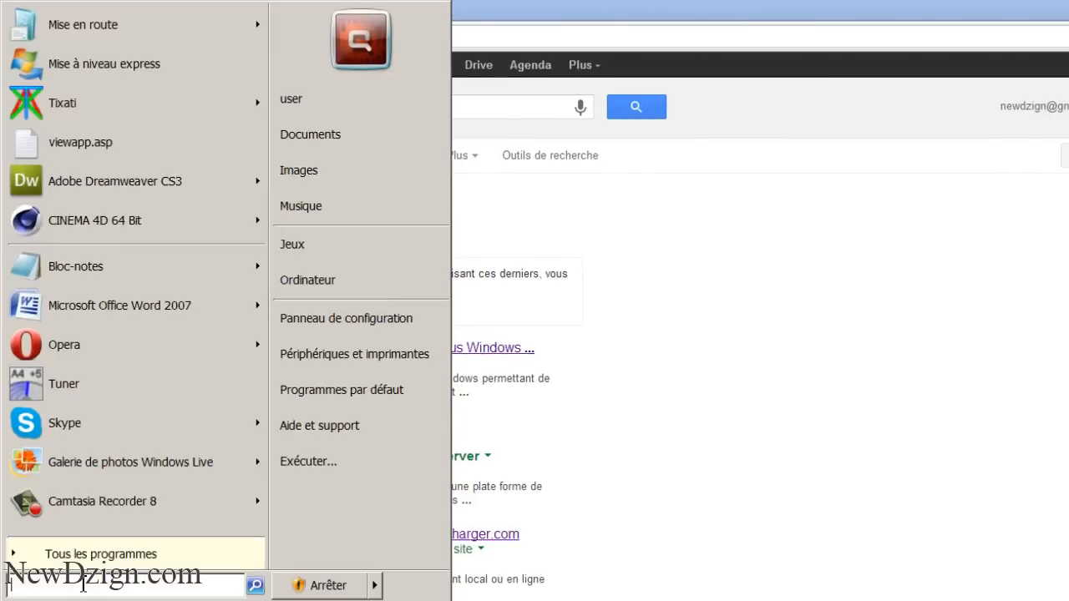
# Start WampServer from the Start menu and confirm its tray icon is running
pyautogui.write('wamp')
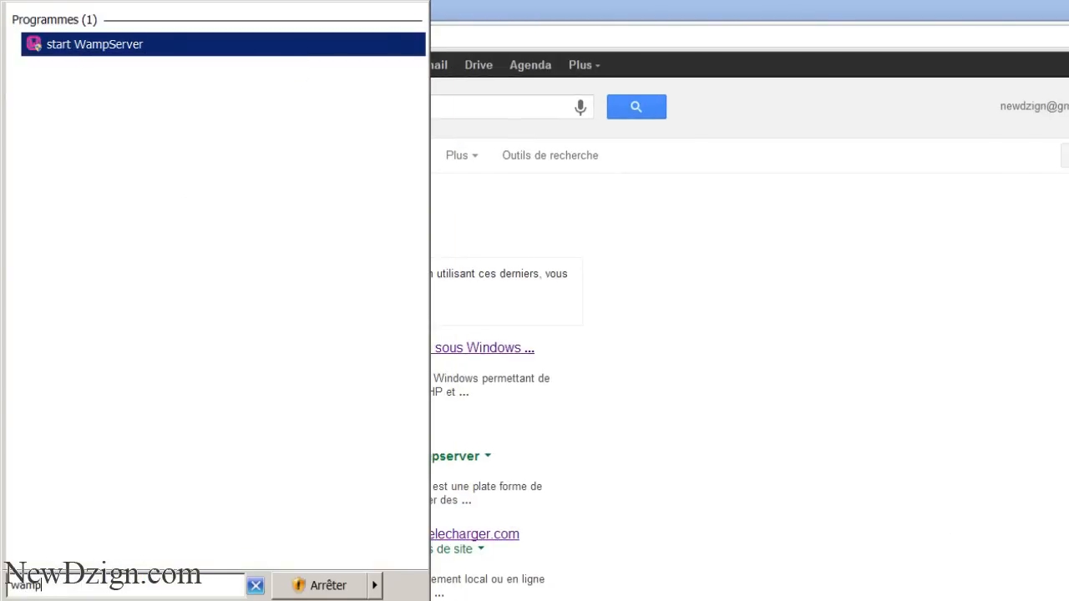
pyautogui.click(1068, 600)
pyautogui.click(1068, 600)
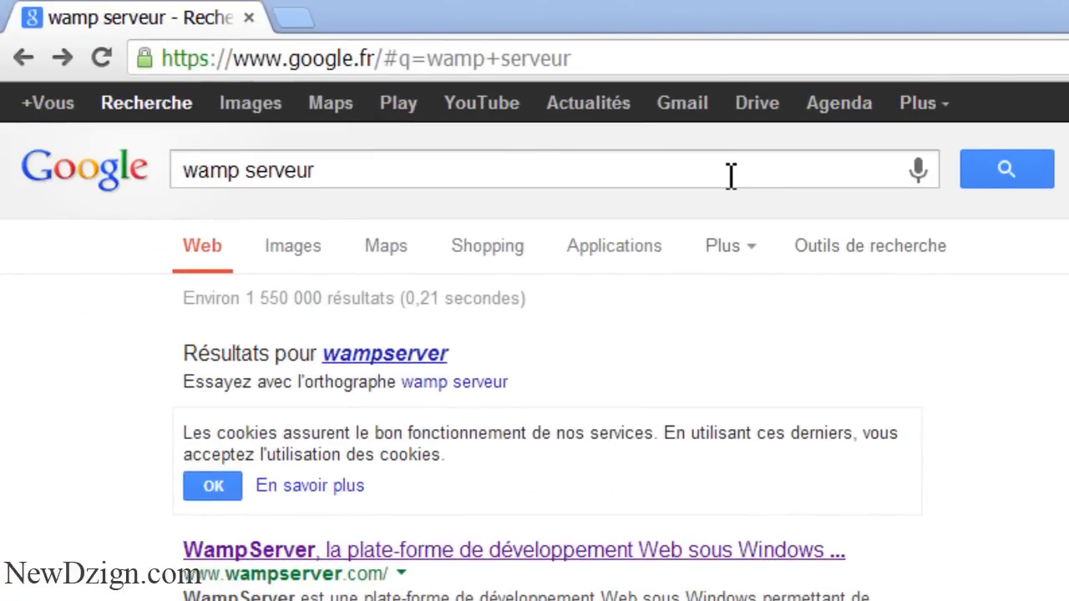
# Search 'telechager wordpress', view the WordPress Francophone Téléchargements page, then return to results
pyautogui.click(23, 58)
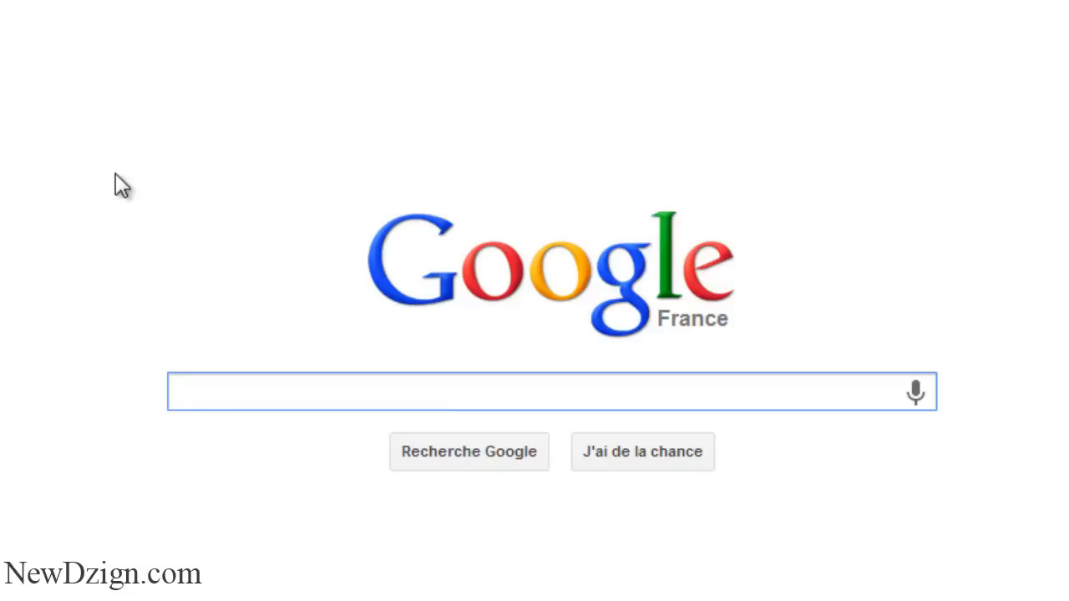
pyautogui.write('telechaer')
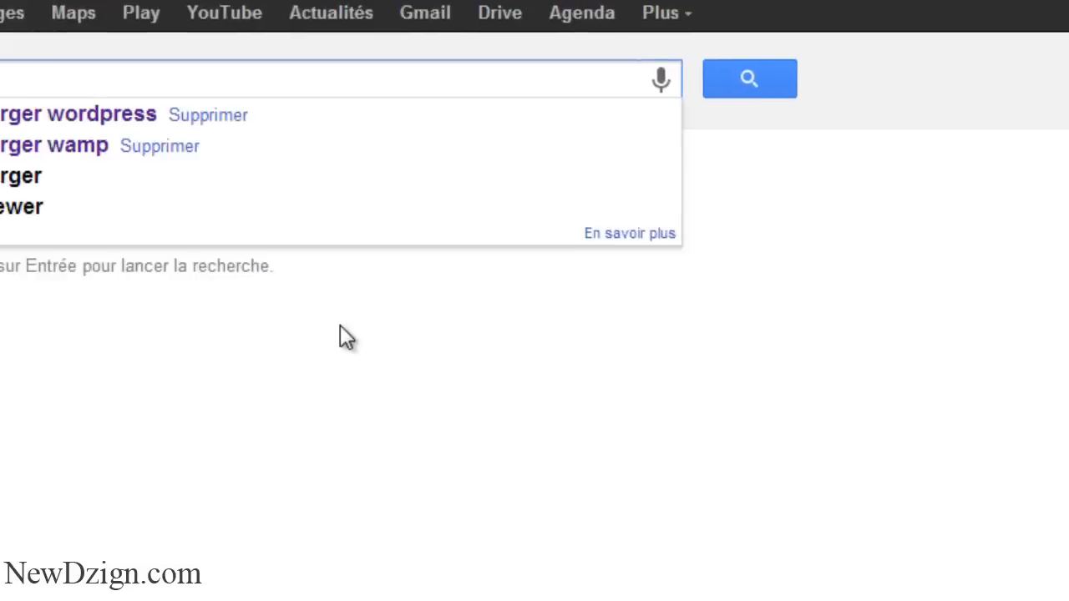
pyautogui.press('BackSpace')
pyautogui.press('BackSpace')
pyautogui.press('BackSpace')
pyautogui.write('ger wordpress')
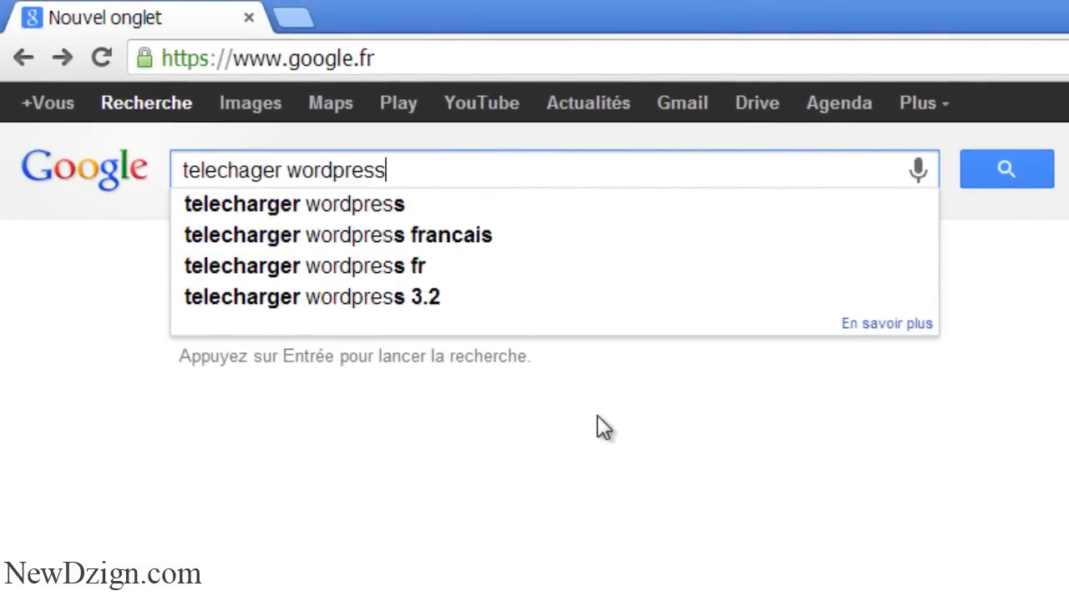
pyautogui.press('Return')
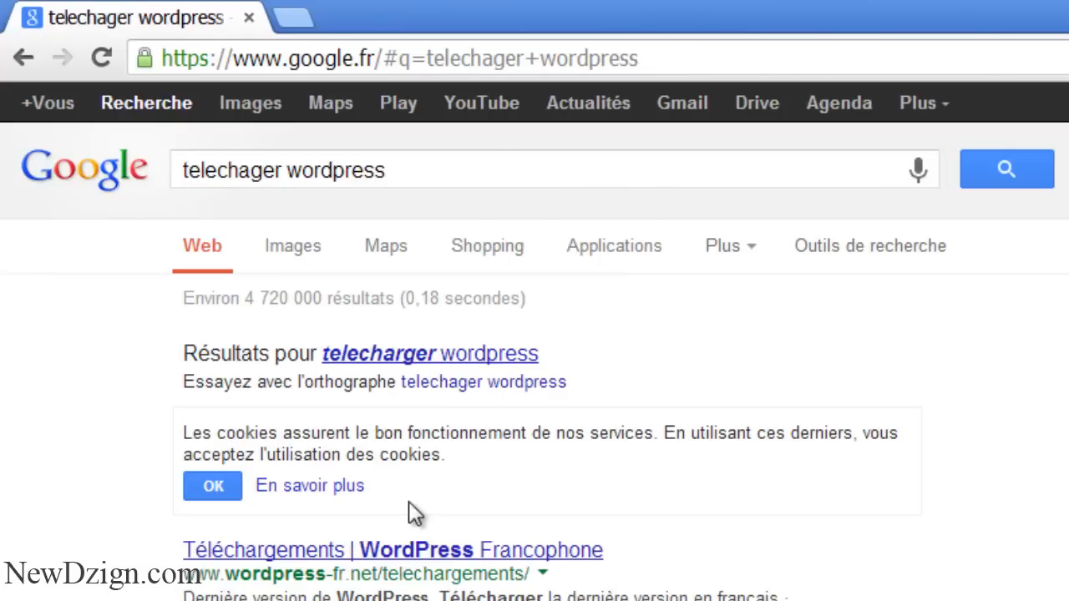
pyautogui.click(355, 551)
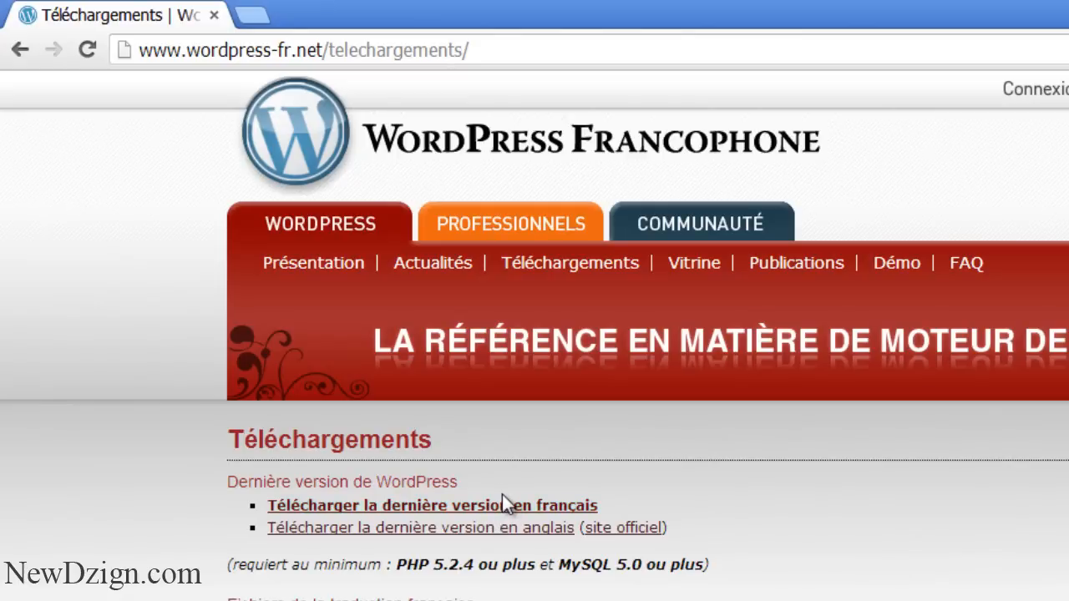
pyautogui.hotkey('alt', 'Left')
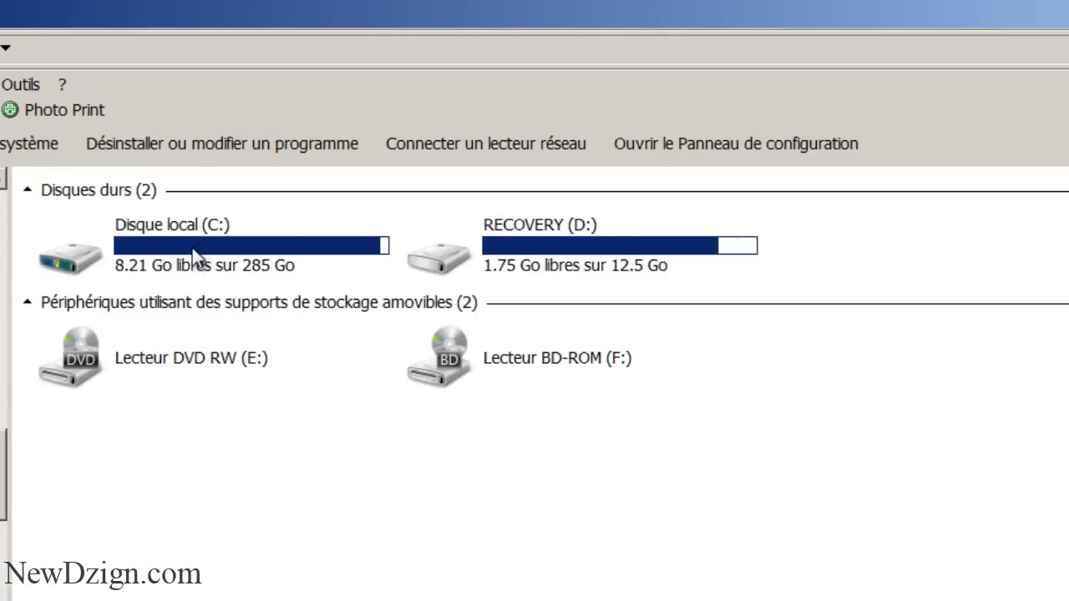
pyautogui.doubleClick(192, 248)
pyautogui.click(131, 332)
pyautogui.press('w')
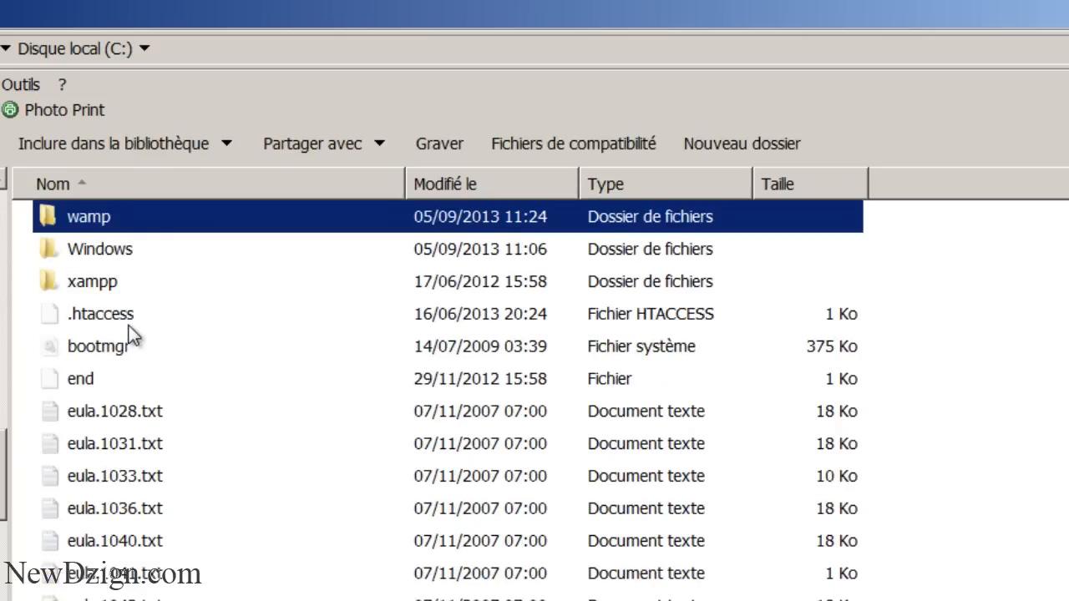
pyautogui.doubleClick(80, 226)
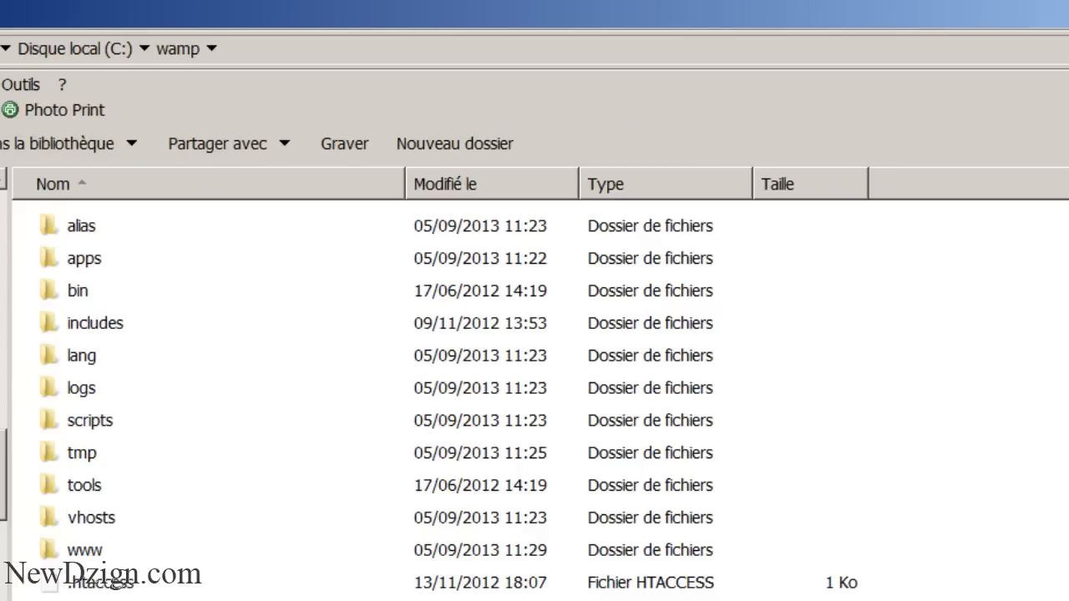
pyautogui.click(79, 558)
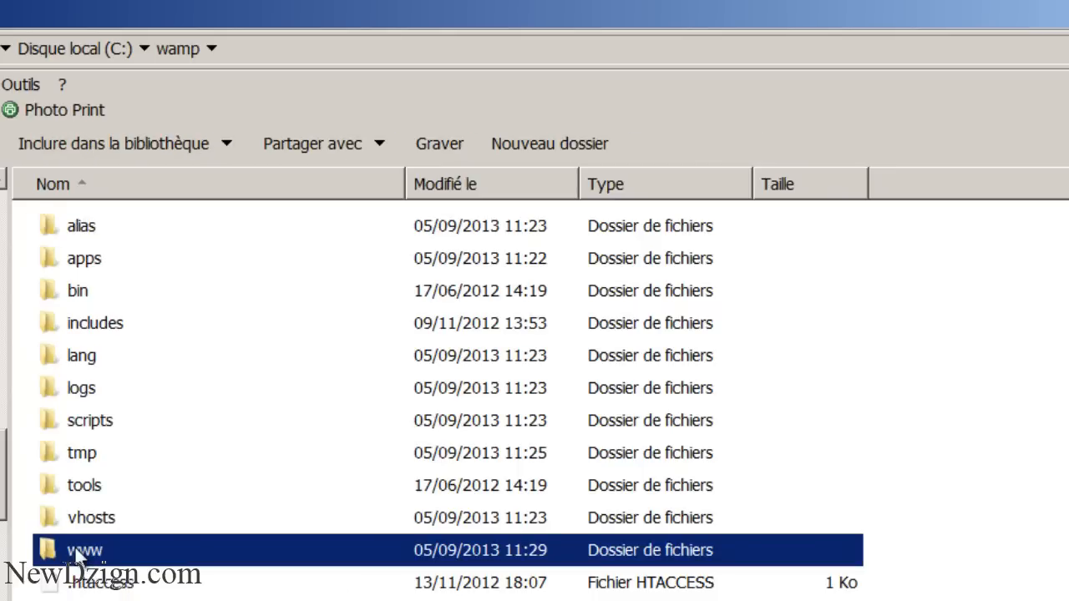
pyautogui.doubleClick(78, 553)
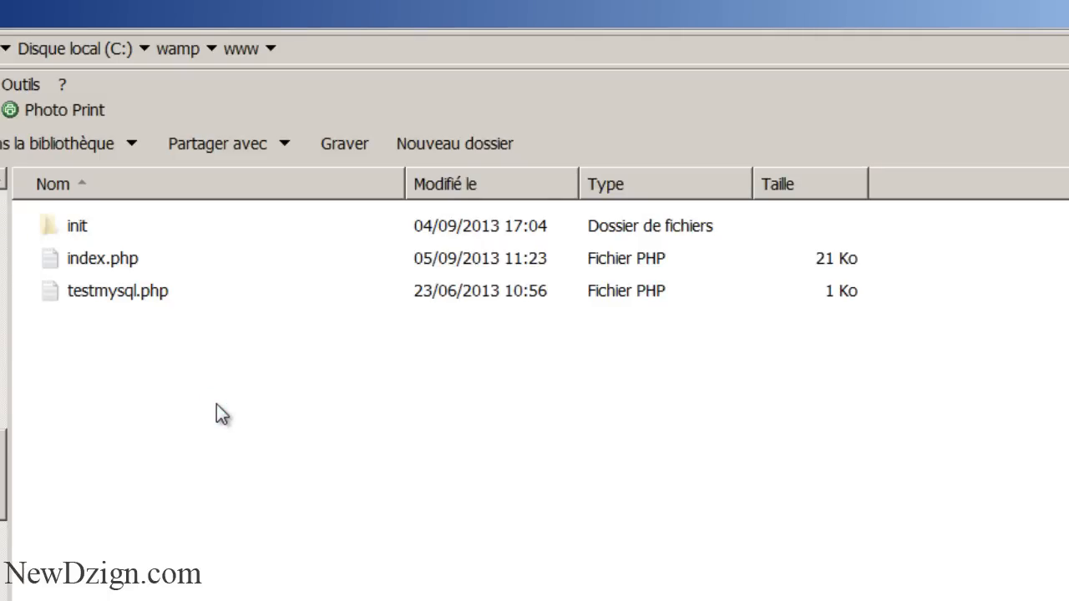
pyautogui.hotkey('ctrl', 'v')
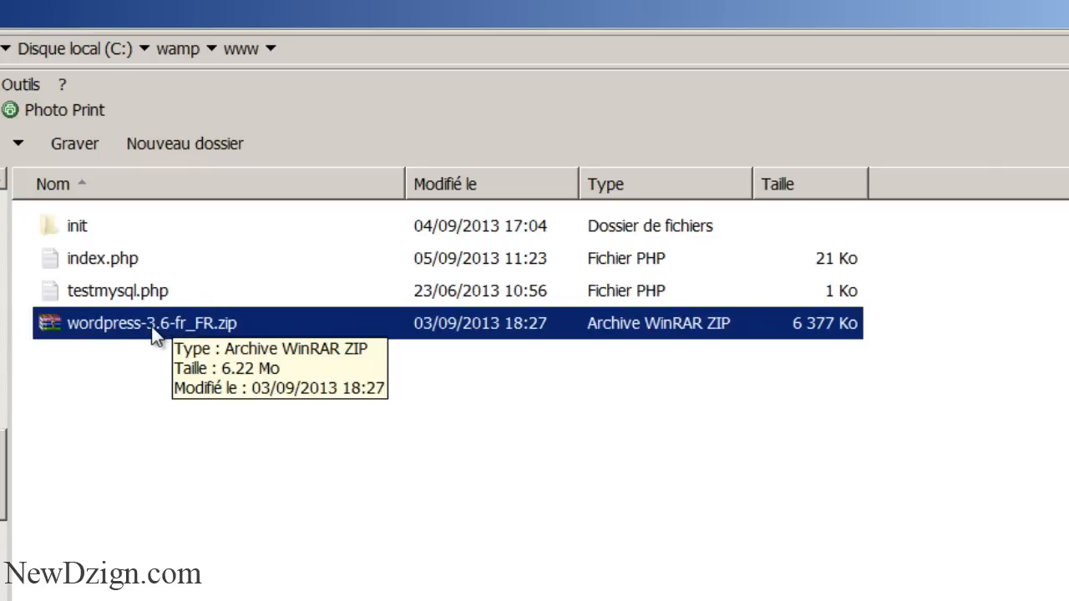
# Extract wordpress-3.6-fr_FR.zip in place with Extraire ici
pyautogui.click(122, 360)
pyautogui.click(129, 328)
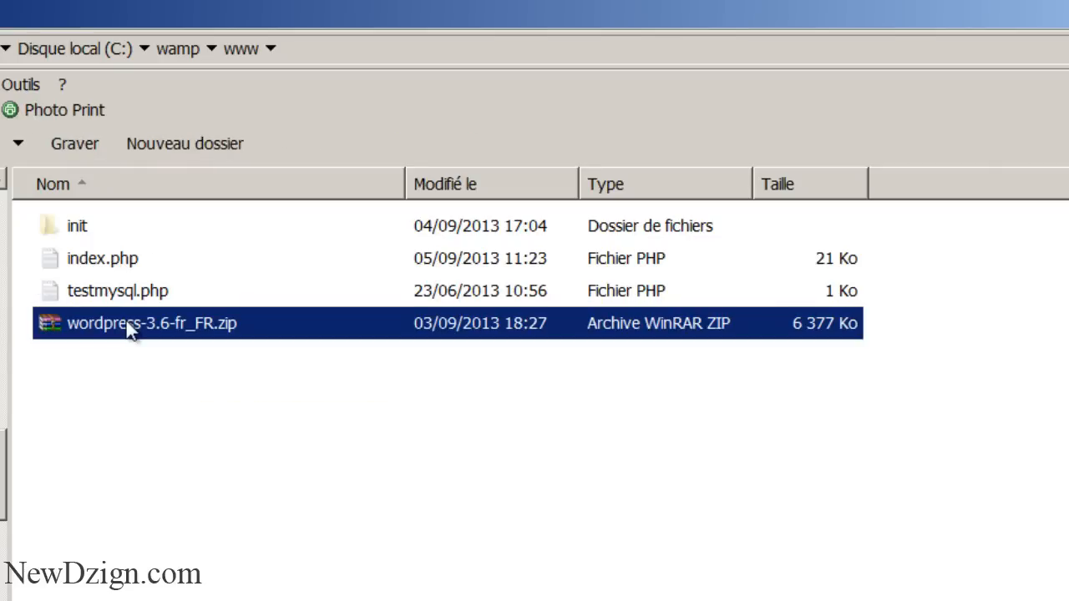
pyautogui.rightClick(127, 325)
pyautogui.click(183, 327)
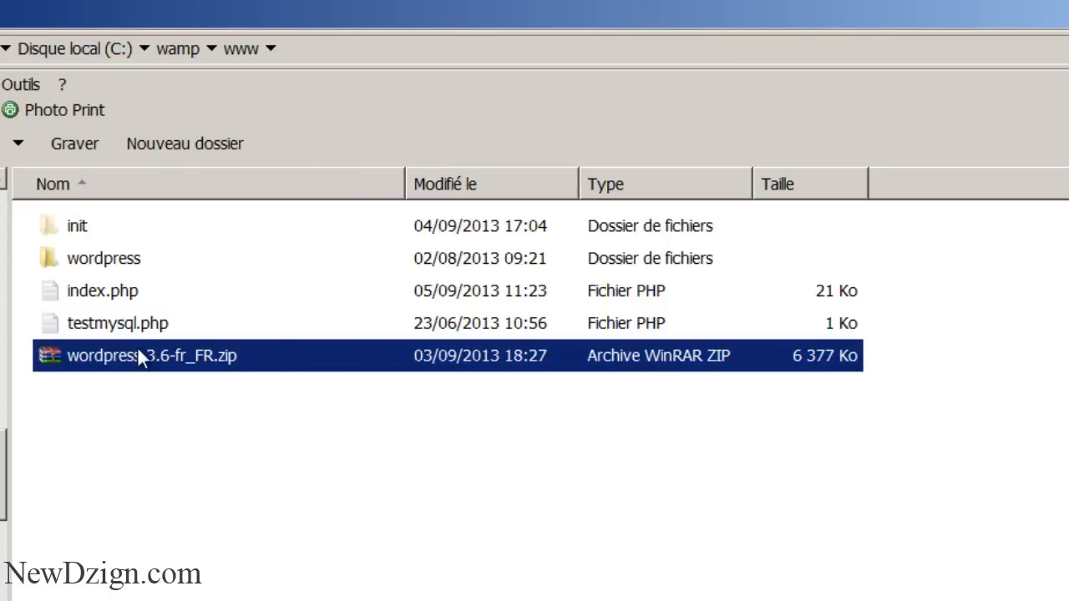
# Delete the wordpress-3.6-fr_FR.zip archive, keeping the extracted wordpress folder
pyautogui.click(83, 262)
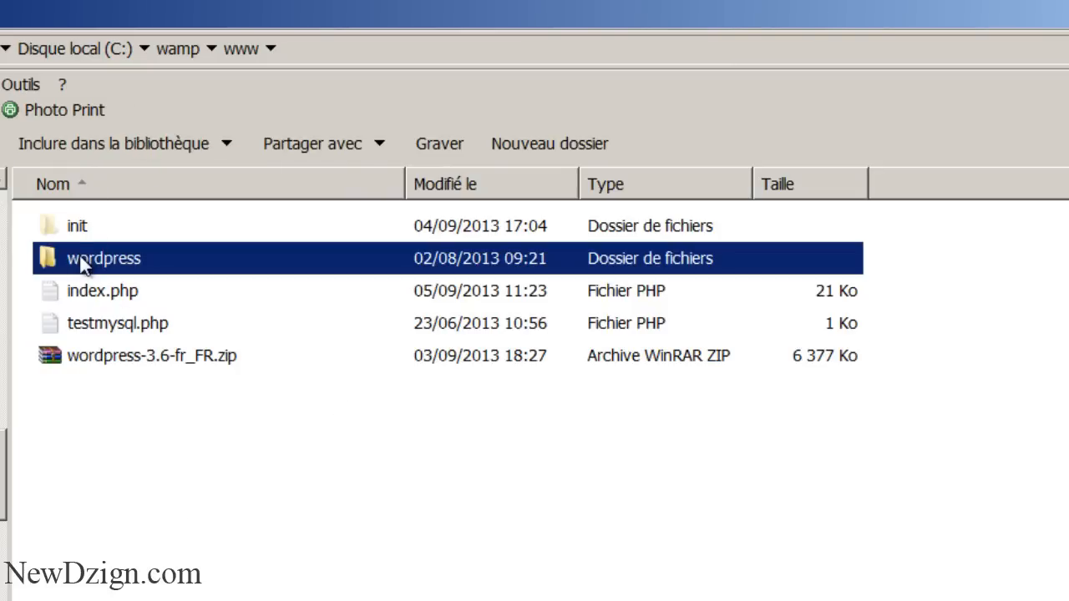
pyautogui.click(79, 357)
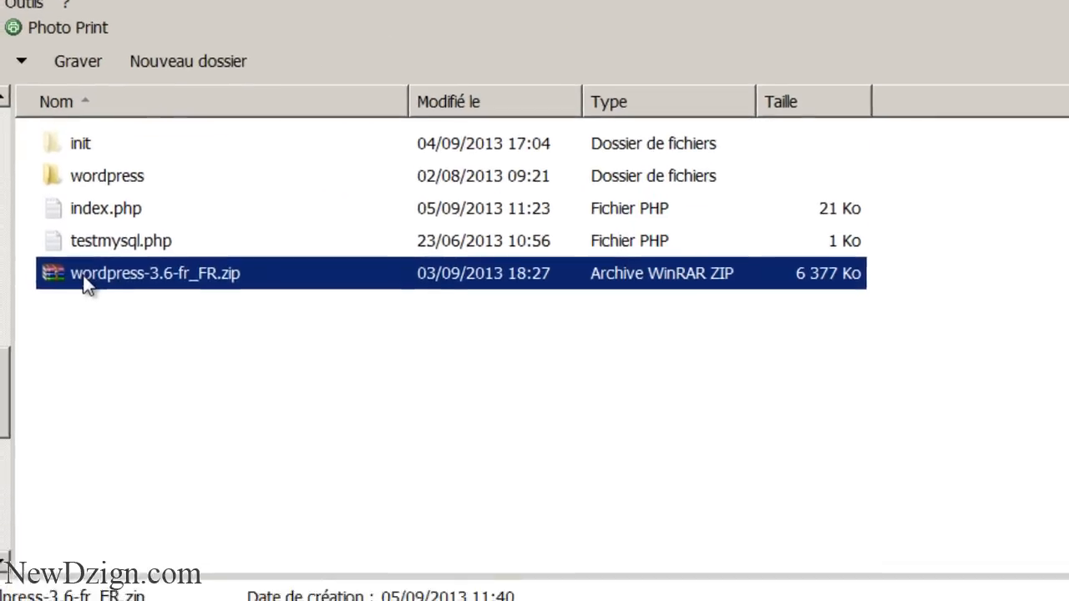
pyautogui.rightClick(80, 357)
pyautogui.click(298, 586)
pyautogui.press('Return')
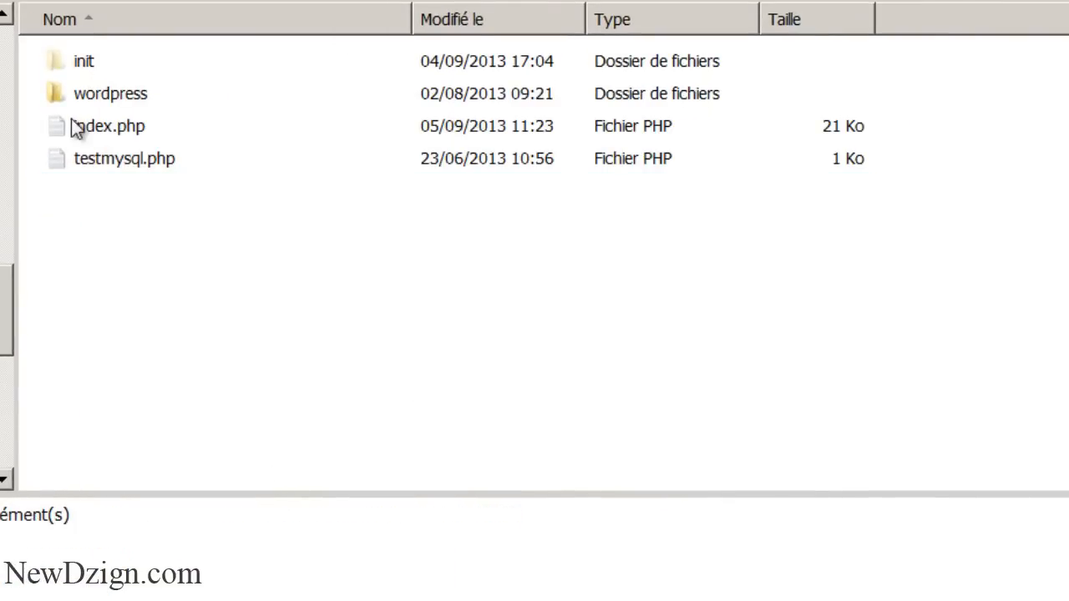
pyautogui.click(73, 97)
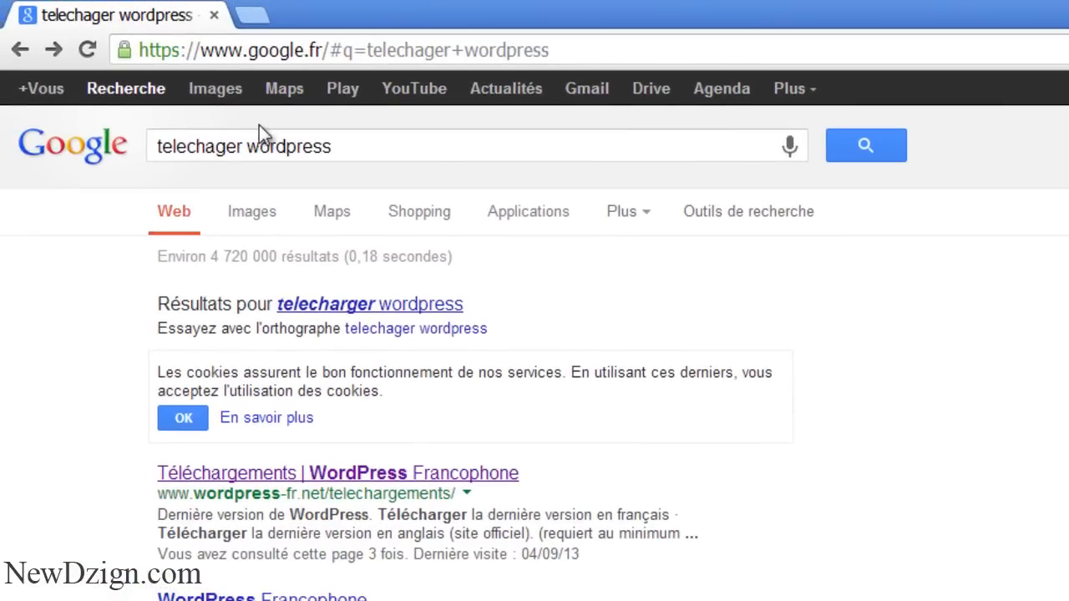
# Load localhost/wordpress in a new browser tab
pyautogui.click(255, 15)
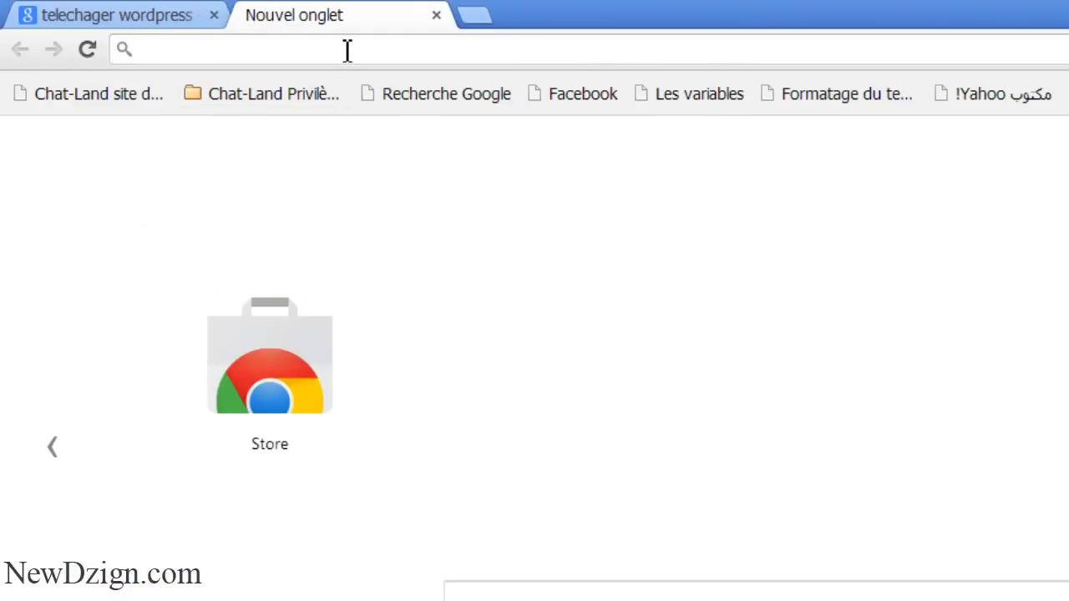
pyautogui.write('localhost')
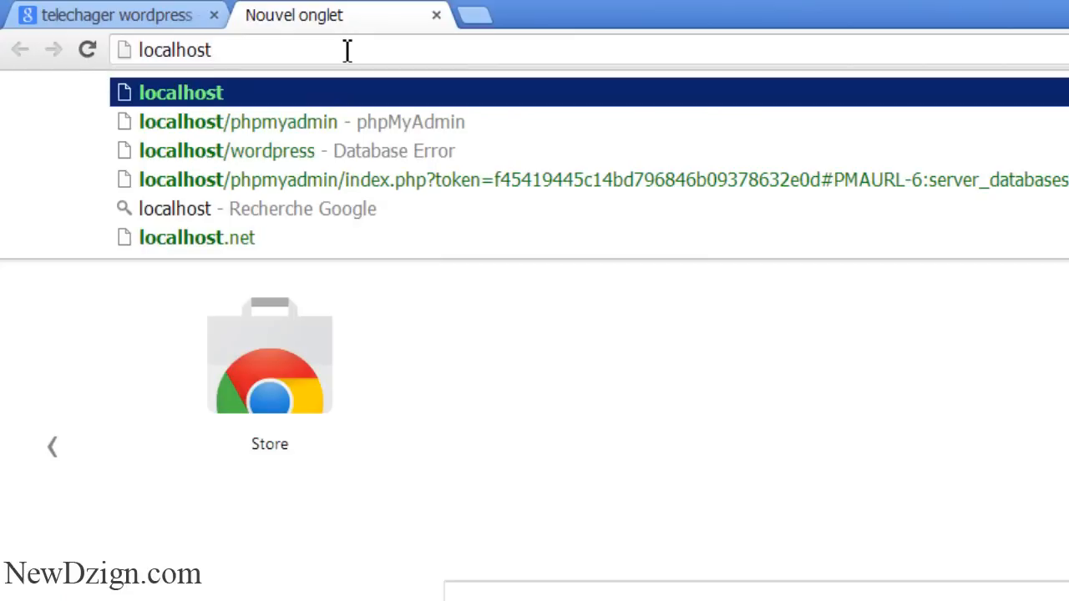
pyautogui.write('/wordpress')
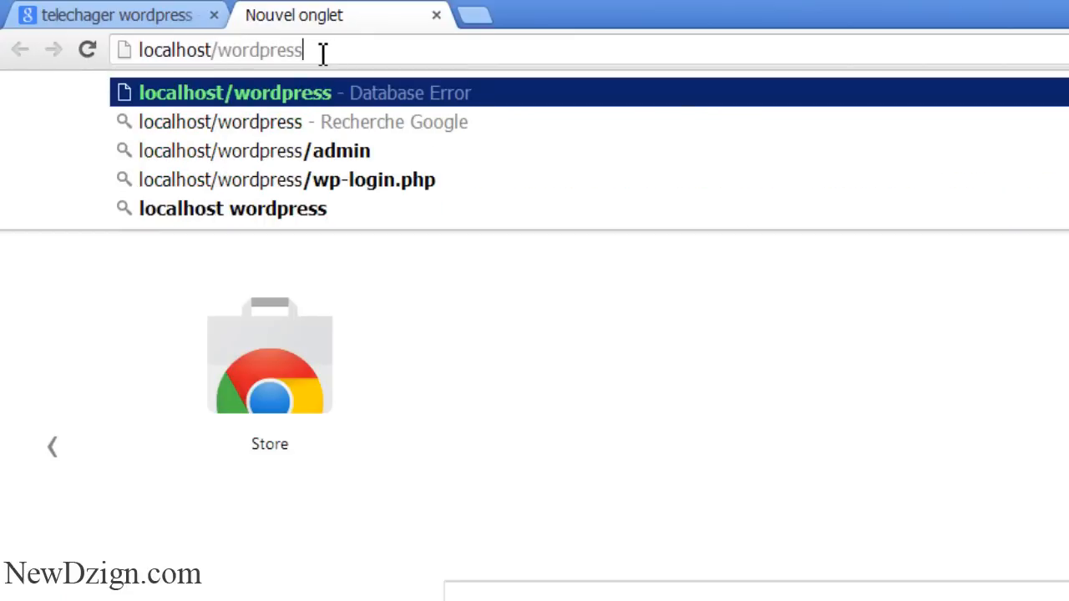
pyautogui.moveTo(322, 50); pyautogui.dragTo(224, 52)
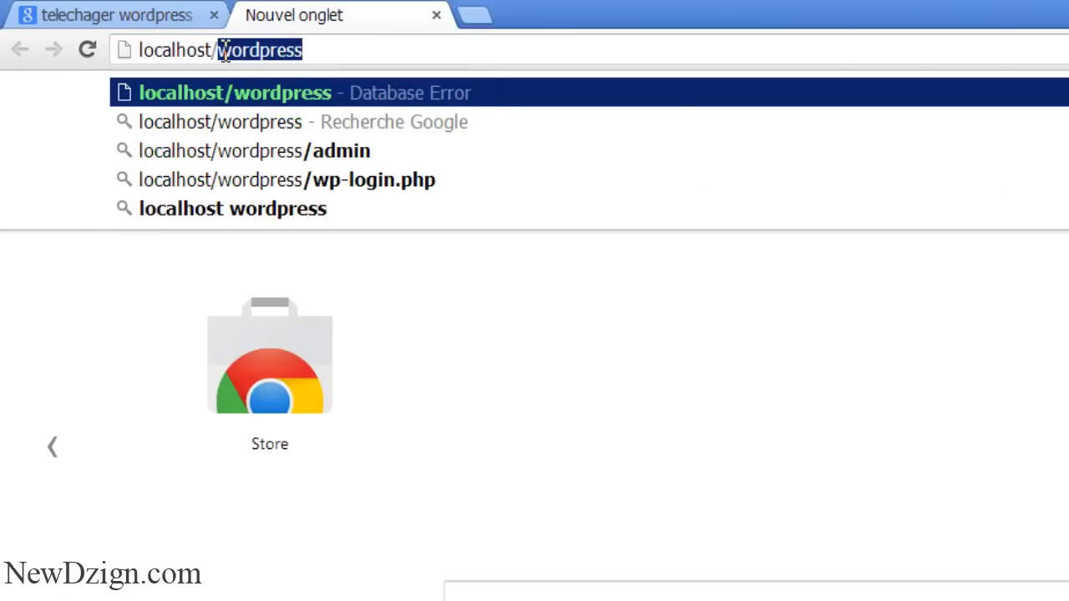
pyautogui.hotkey('alt', 'Tab')
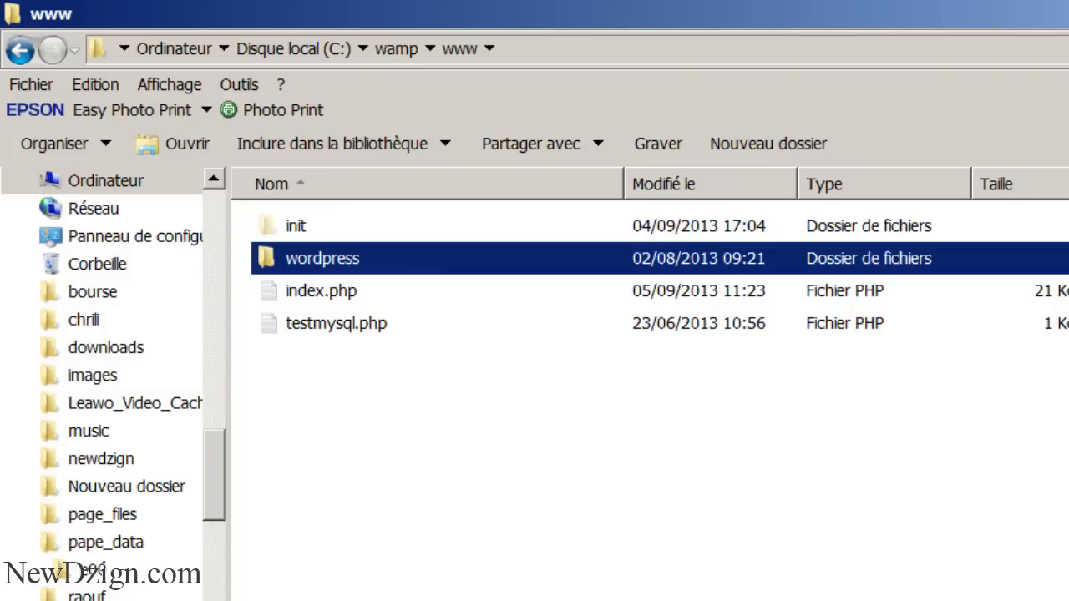
pyautogui.hotkey('alt', 'Tab')
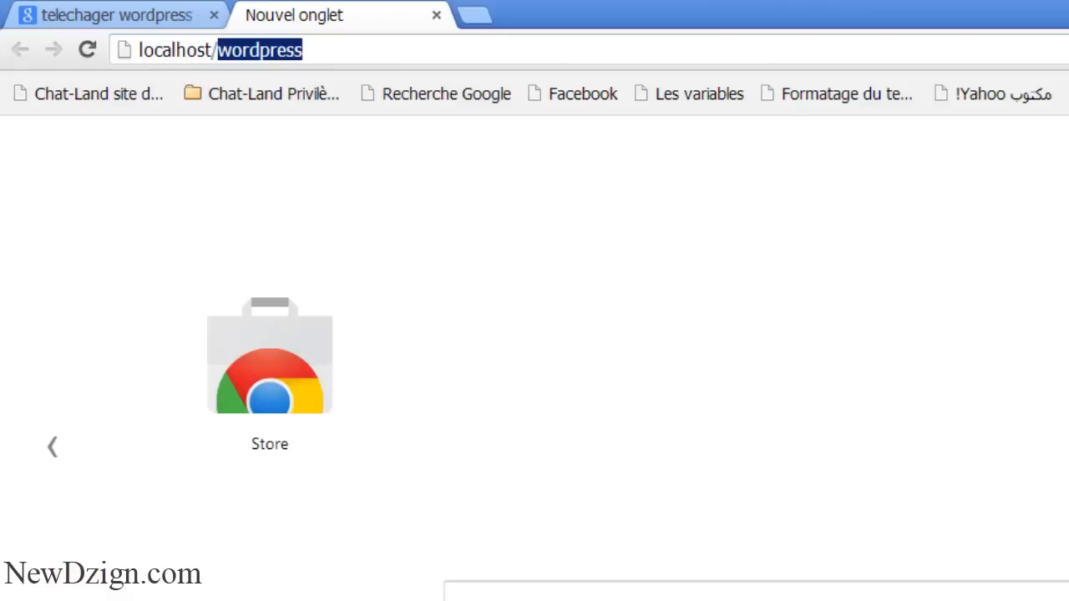
pyautogui.press('Return')
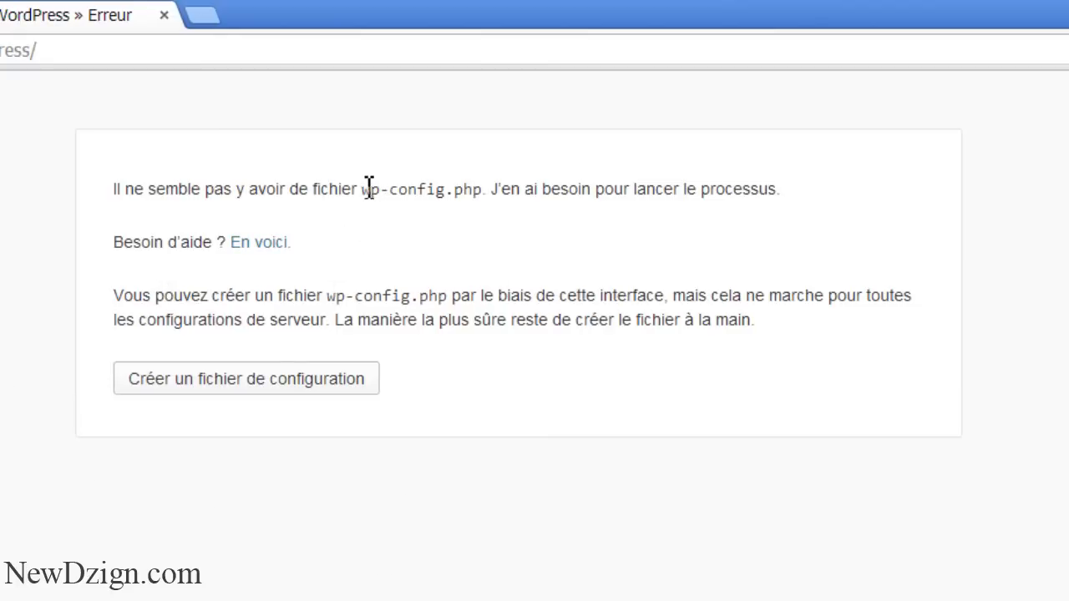
# Create the configuration file and reach the database connection form with its name field selected
pyautogui.moveTo(362, 189); pyautogui.dragTo(489, 182)
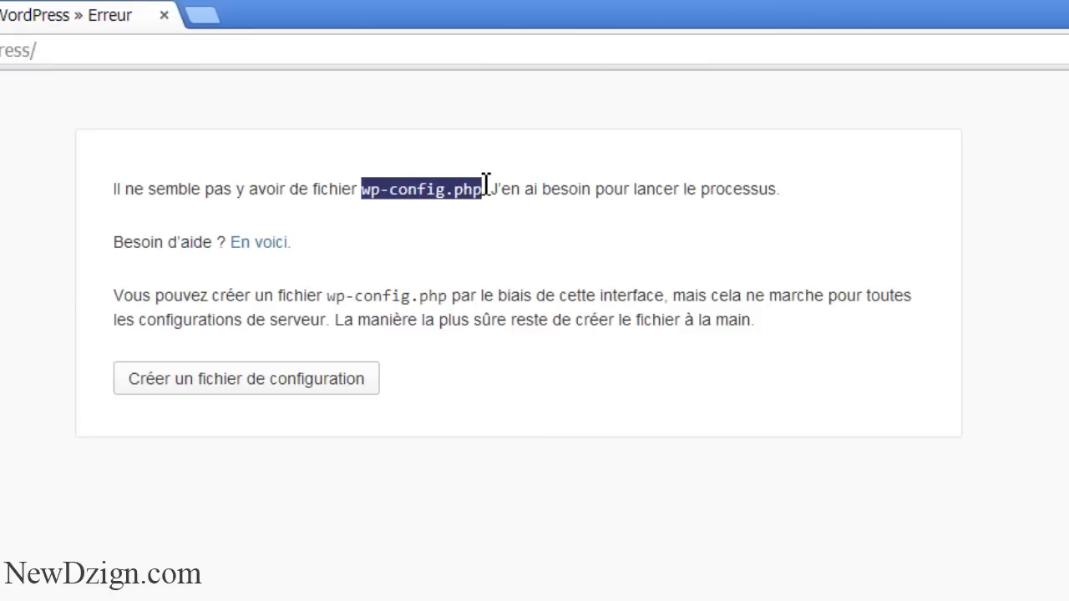
pyautogui.click(487, 97)
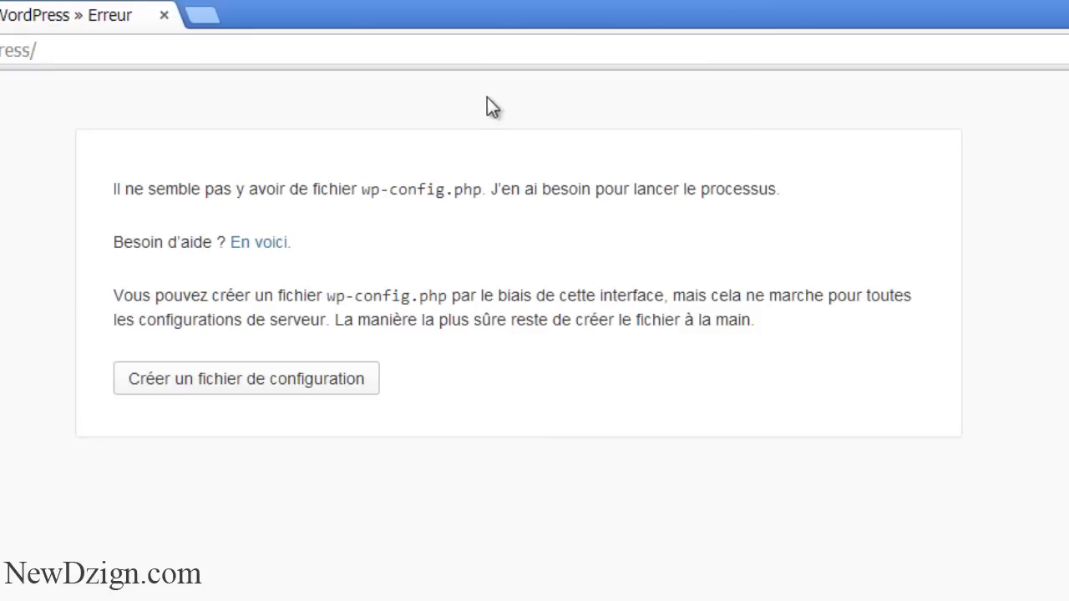
pyautogui.click(246, 386)
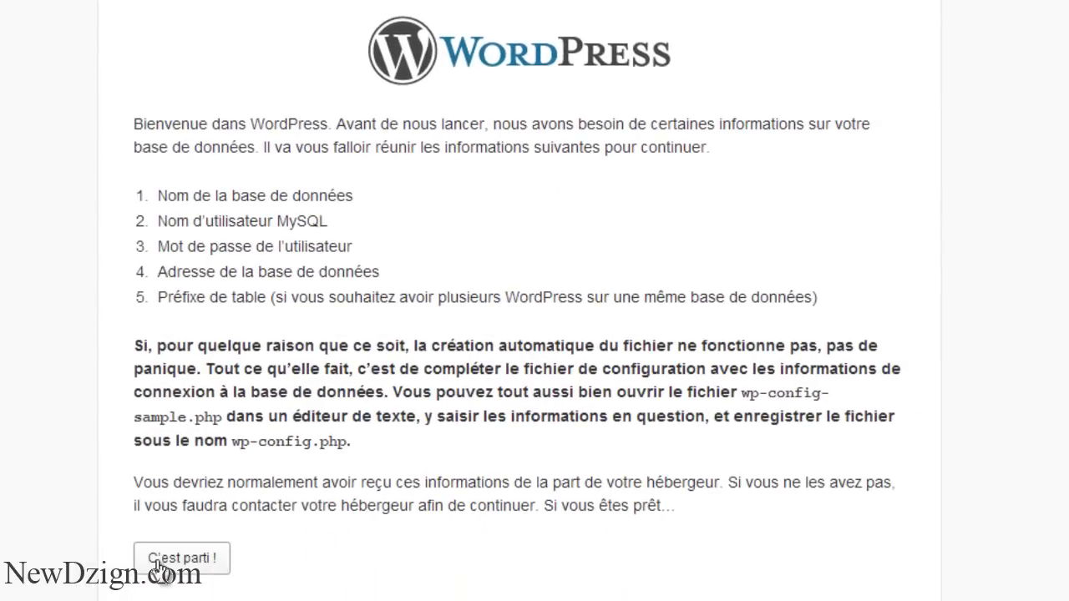
pyautogui.click(159, 567)
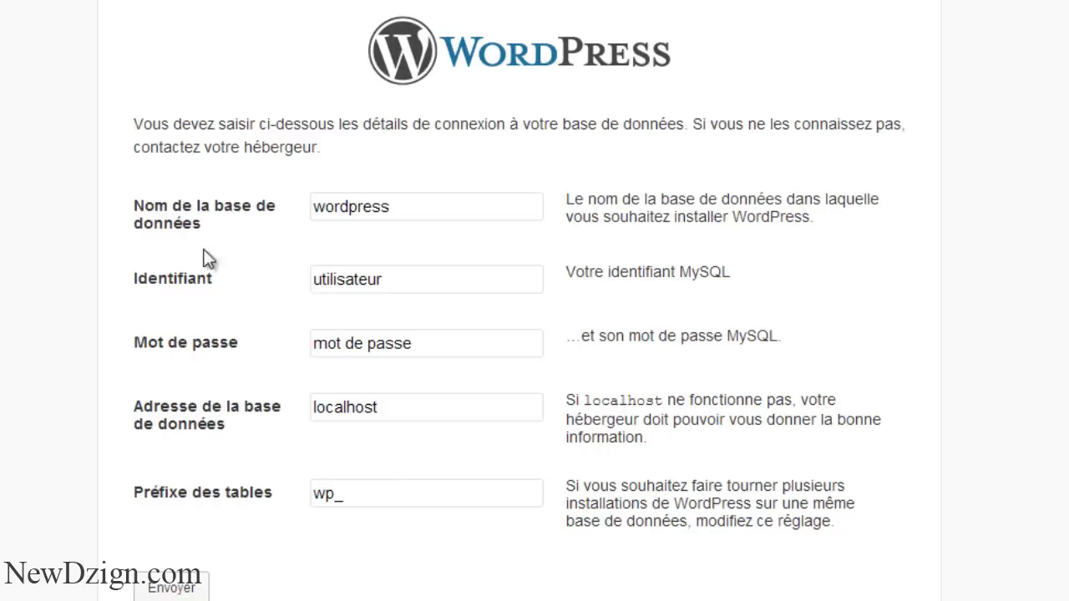
pyautogui.click(399, 210)
pyautogui.doubleClick(399, 213)
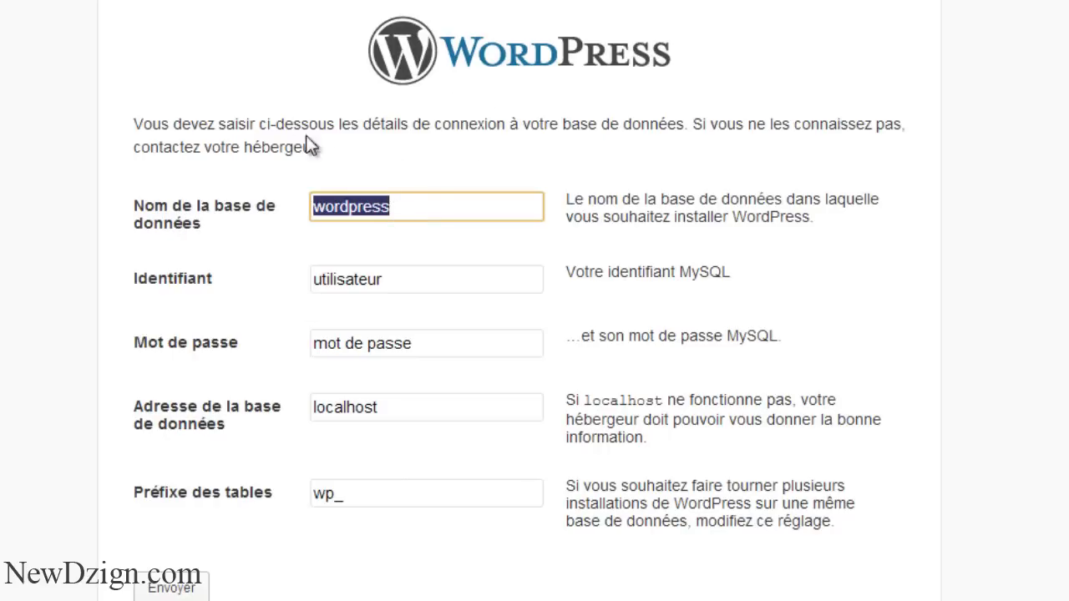
# Load localhost/phpmyadmin in a new tab
pyautogui.hotkey('ctrl', 't')
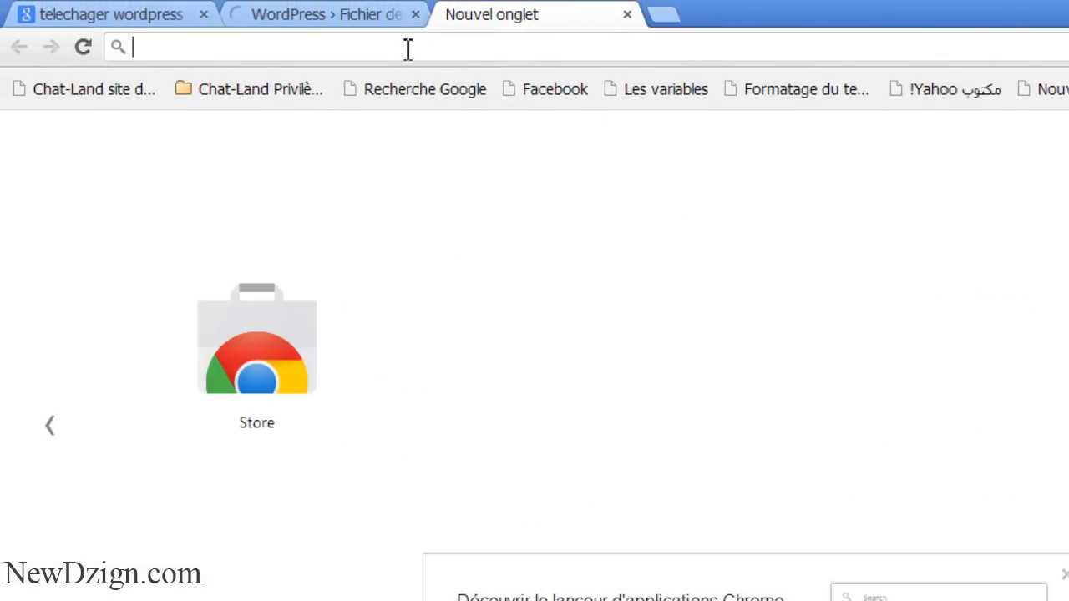
pyautogui.write('localho')
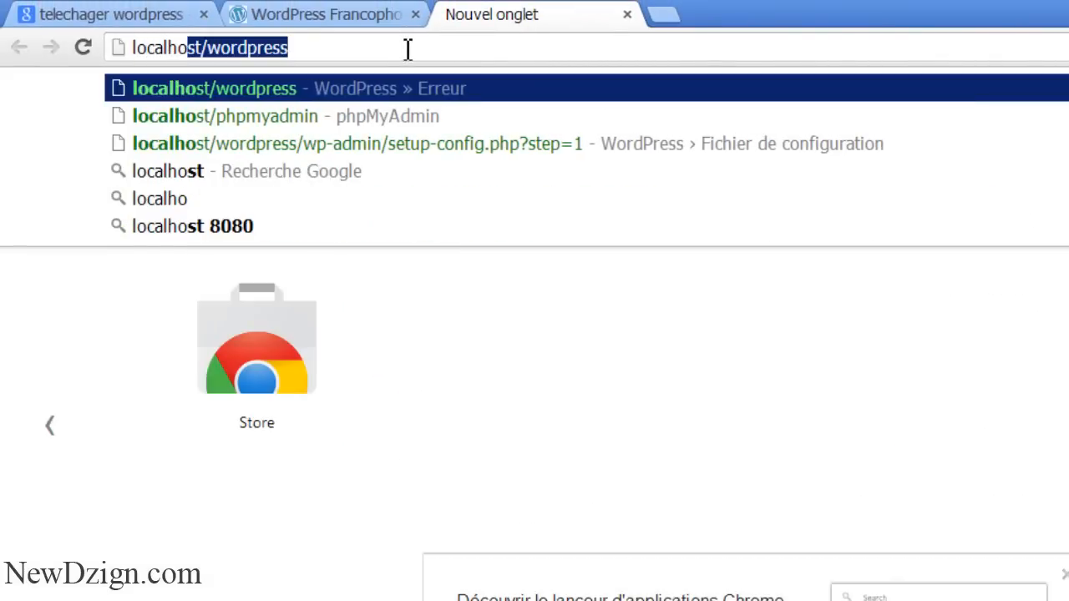
pyautogui.press('End')
pyautogui.press('BackSpace')
pyautogui.press('BackSpace')
pyautogui.press('BackSpace')
pyautogui.press('BackSpace')
pyautogui.press('BackSpace')
pyautogui.press('BackSpace')
pyautogui.press('BackSpace')
pyautogui.press('BackSpace')
pyautogui.press('BackSpace')
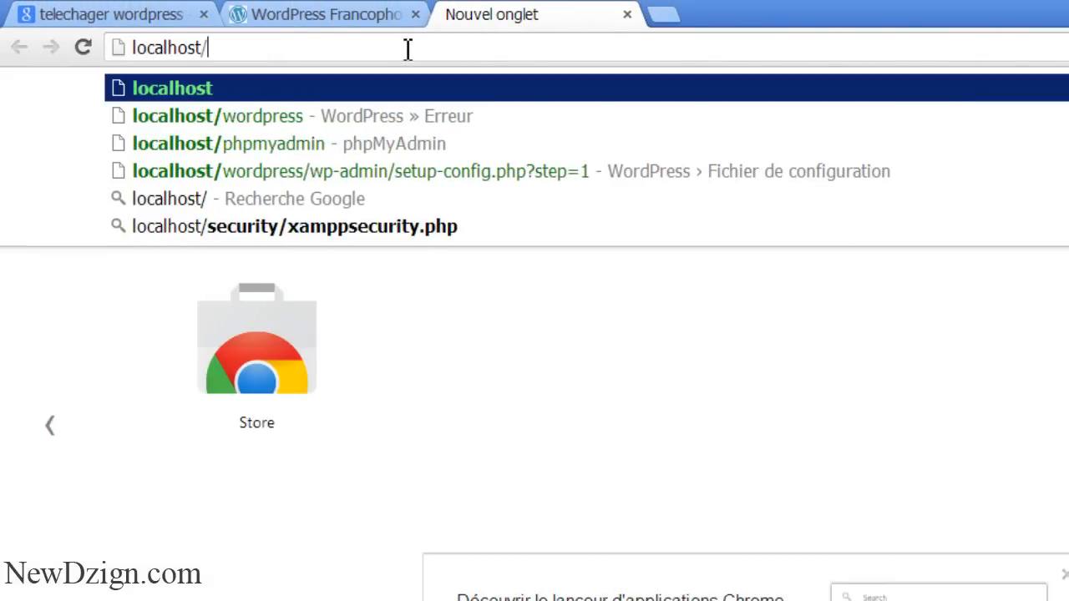
pyautogui.write('phpmyadmi')
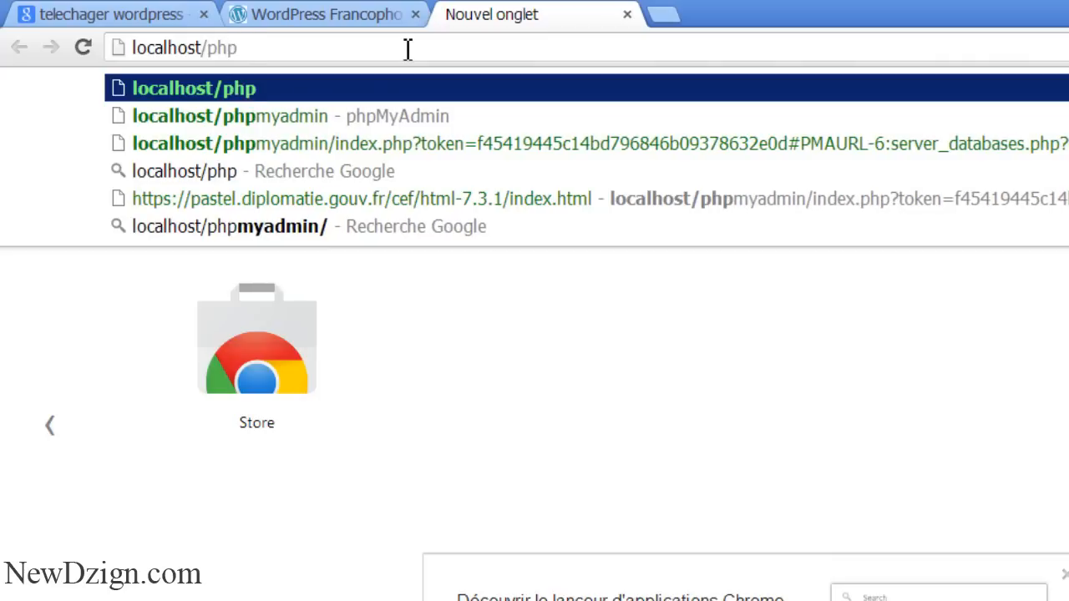
pyautogui.write('n')
pyautogui.press('Return')
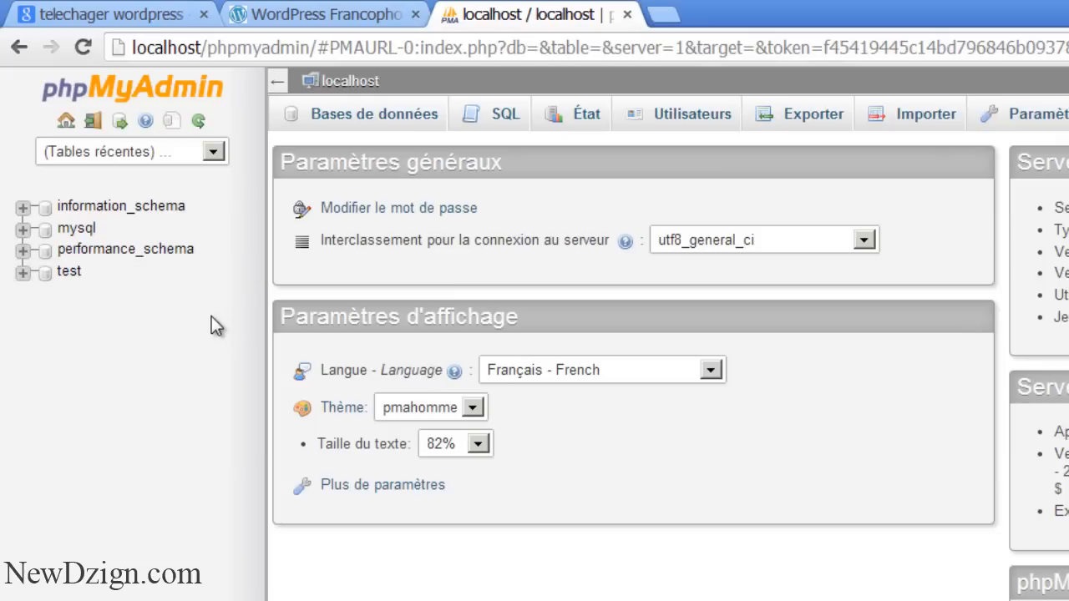
# Create an empty database named wordpress under Bases de données and open it
pyautogui.click(368, 129)
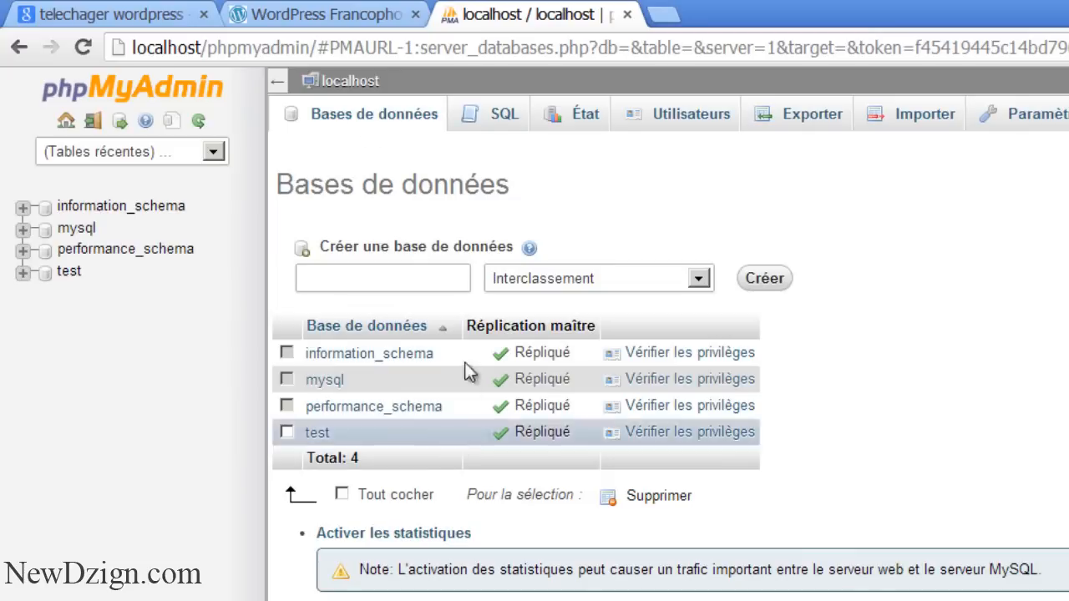
pyautogui.click(416, 280)
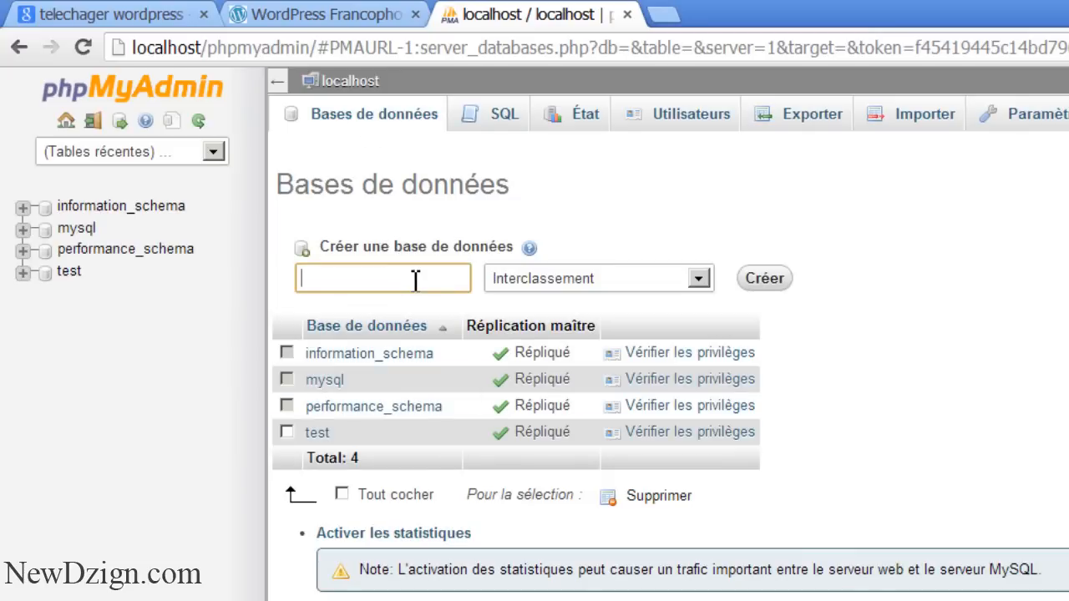
pyautogui.write('wordpress')
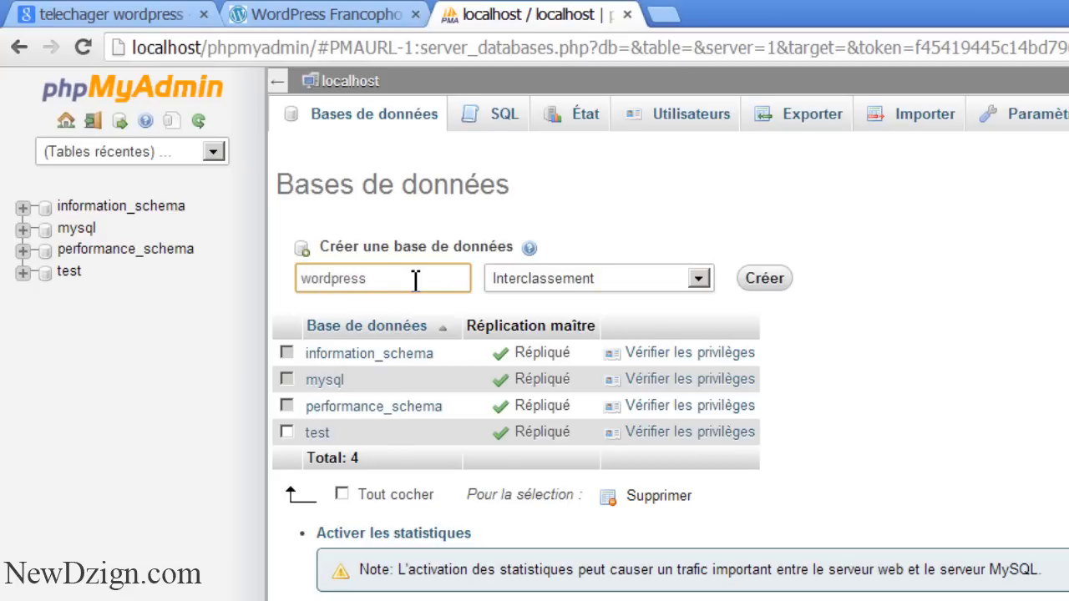
pyautogui.click(762, 279)
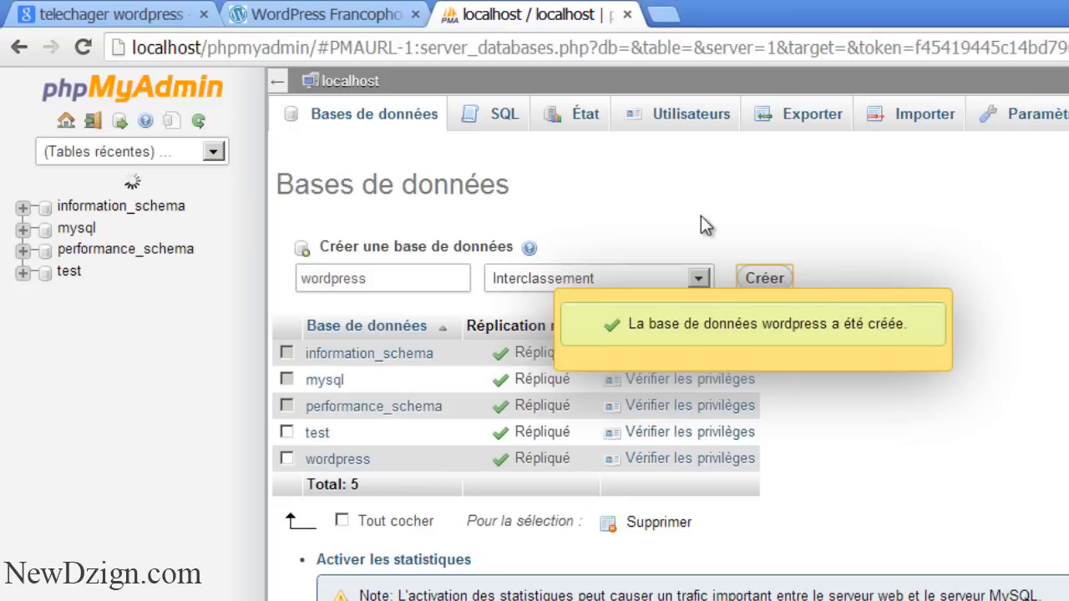
pyautogui.click(332, 464)
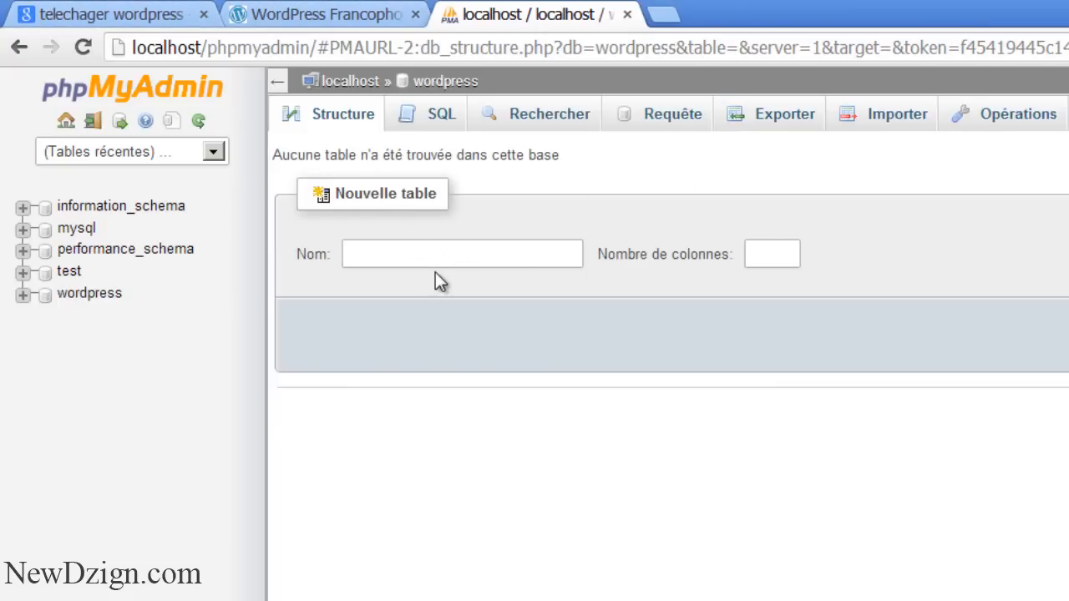
# Switch between the browser tabs to check the phpMyAdmin page and its address
pyautogui.click(367, 15)
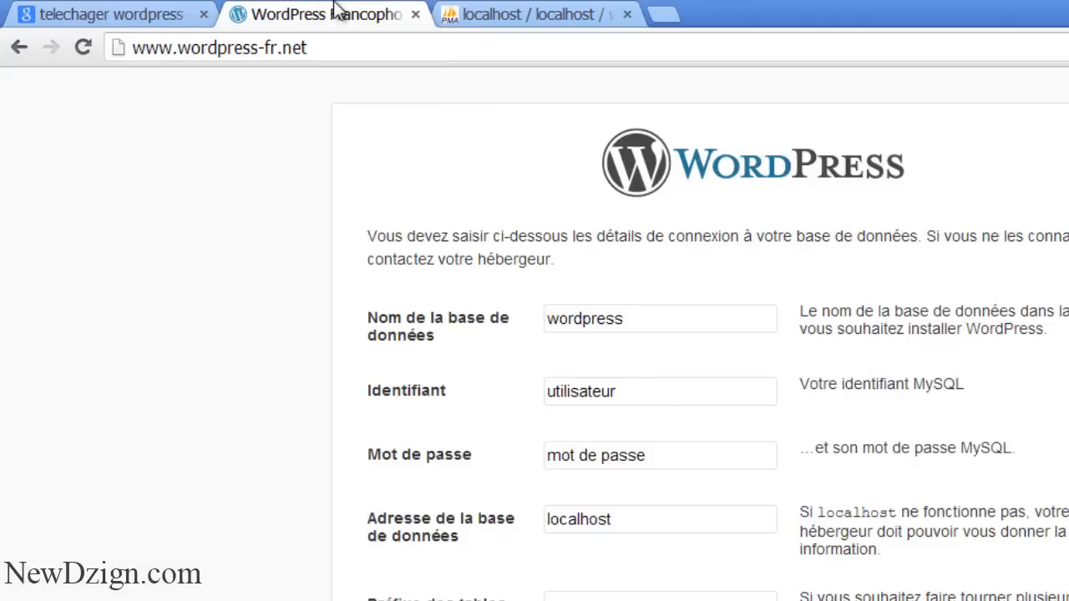
pyautogui.scroll(10, 484, 352)
pyautogui.click(69, 6)
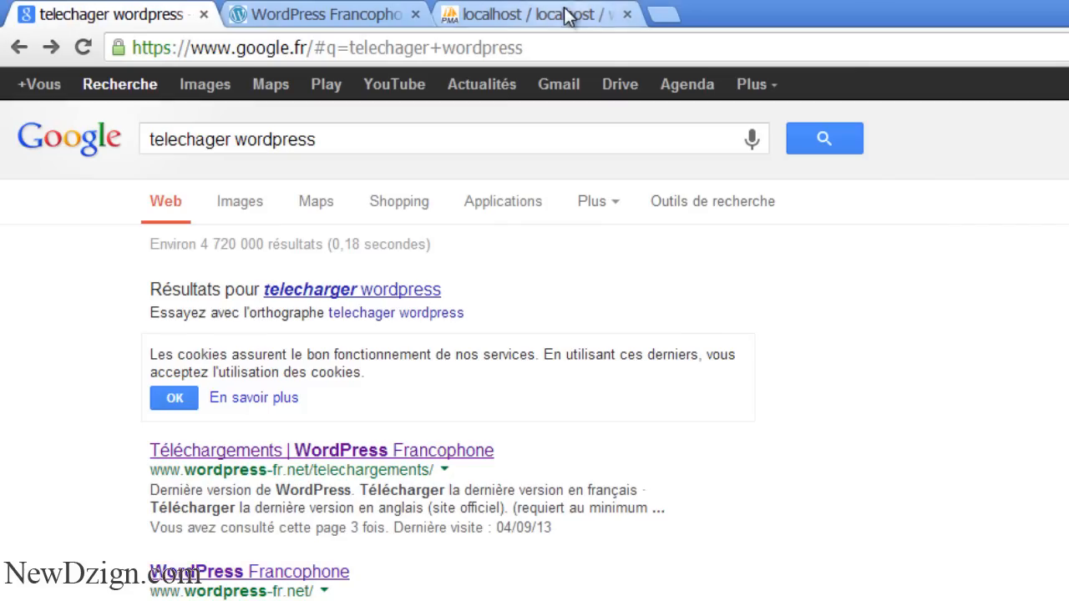
pyautogui.click(563, 15)
pyautogui.click(493, 48)
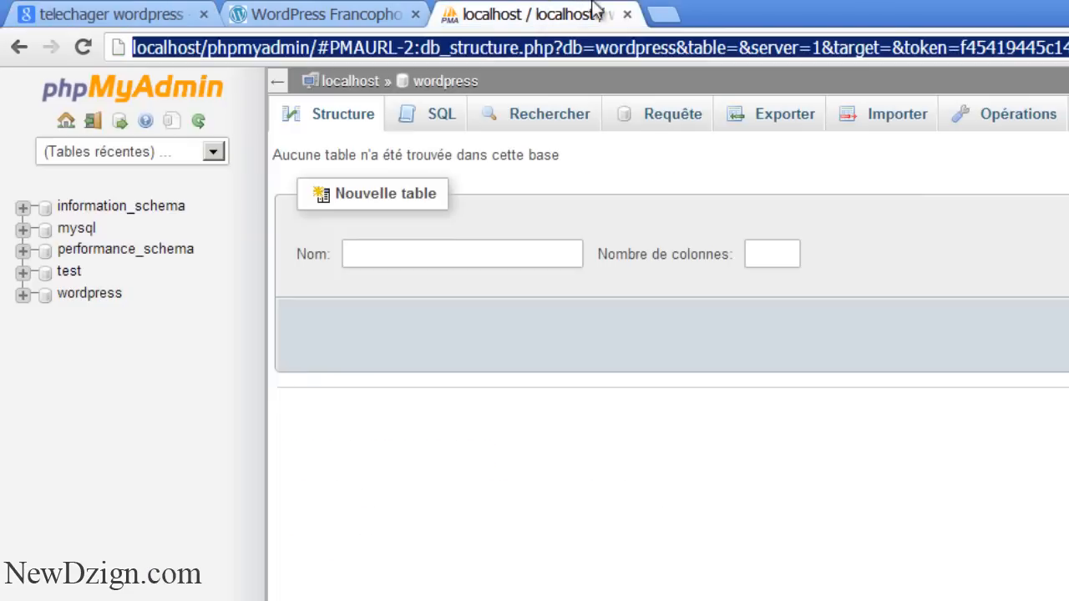
# Reopen the WordPress setup page in a new tab and compare its database name with phpMyAdmin
pyautogui.click(662, 14)
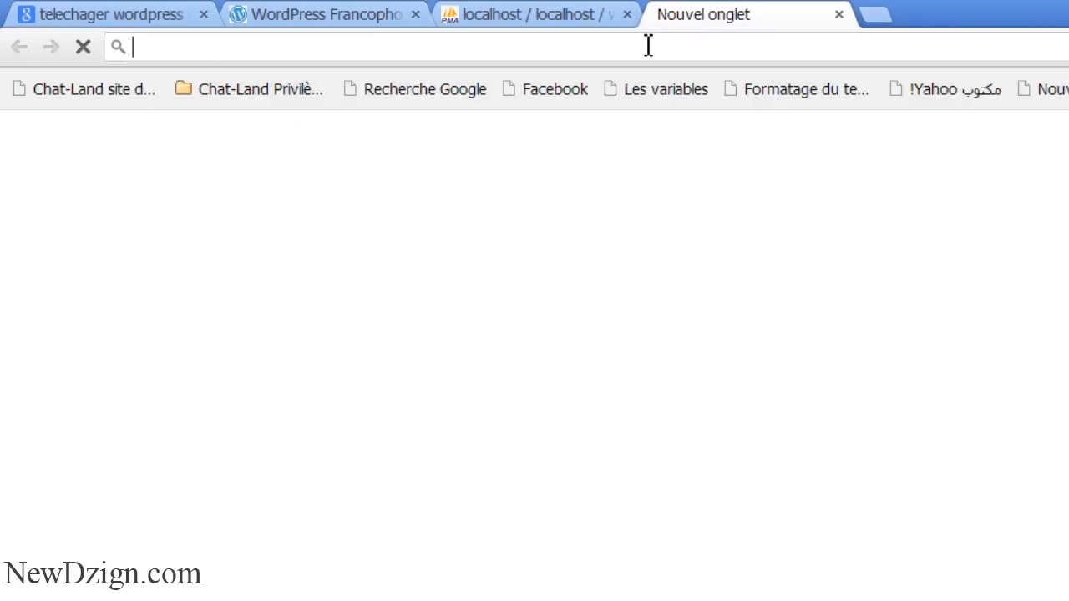
pyautogui.write('lo')
pyautogui.press('Right')
pyautogui.press('BackSpace')
pyautogui.press('BackSpace')
pyautogui.press('BackSpace')
pyautogui.press('BackSpace')
pyautogui.press('BackSpace')
pyautogui.press('BackSpace')
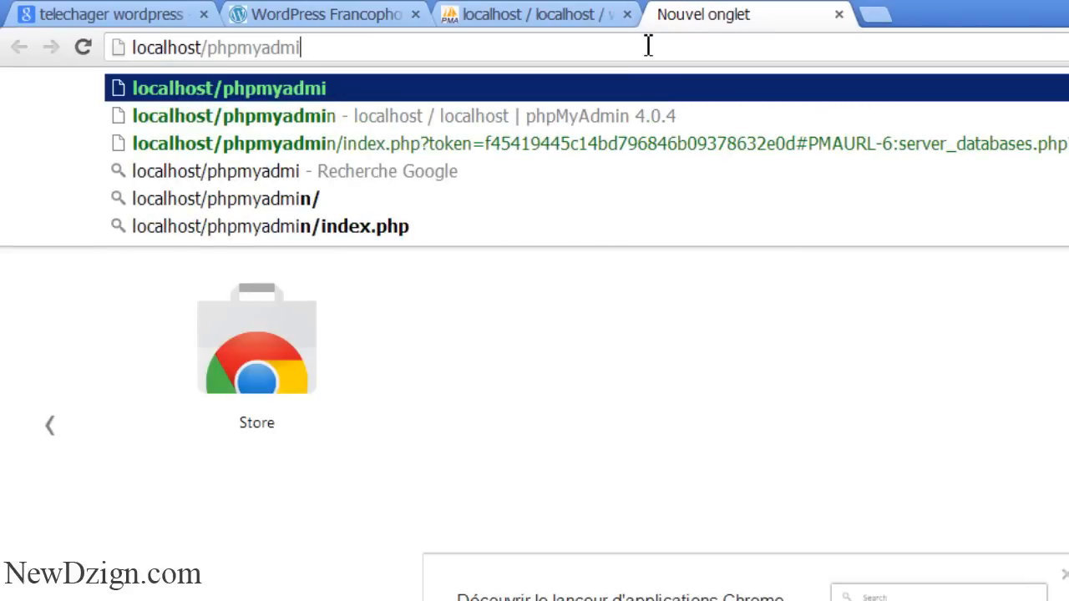
pyautogui.press('BackSpace')
pyautogui.press('BackSpace')
pyautogui.press('BackSpace')
pyautogui.press('BackSpace')
pyautogui.write('wordo')
pyautogui.press('BackSpace')
pyautogui.click(637, 144)
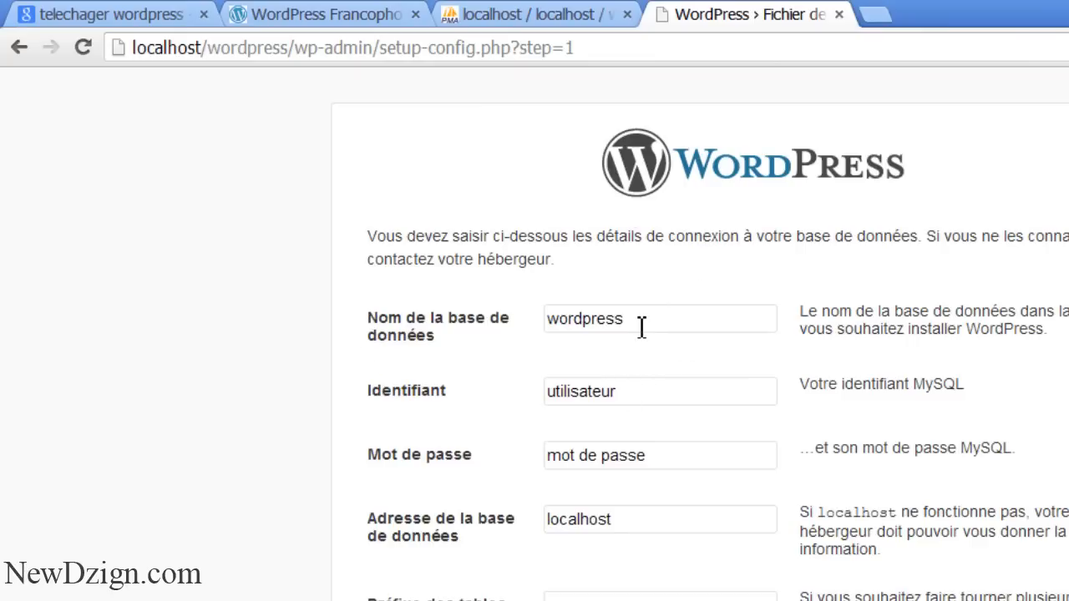
pyautogui.moveTo(640, 324); pyautogui.dragTo(544, 337)
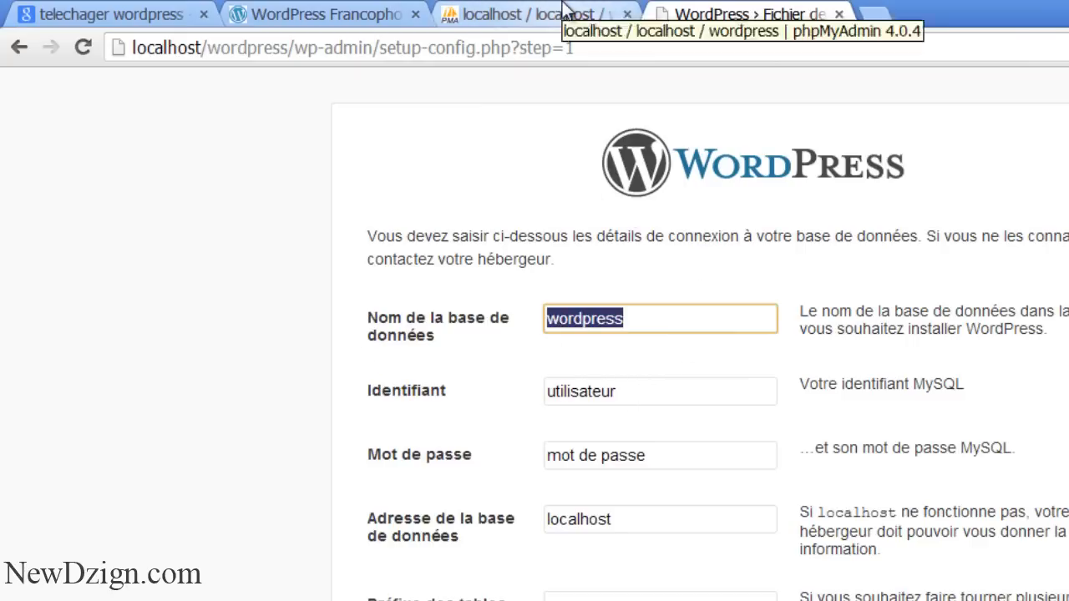
pyautogui.click(559, 12)
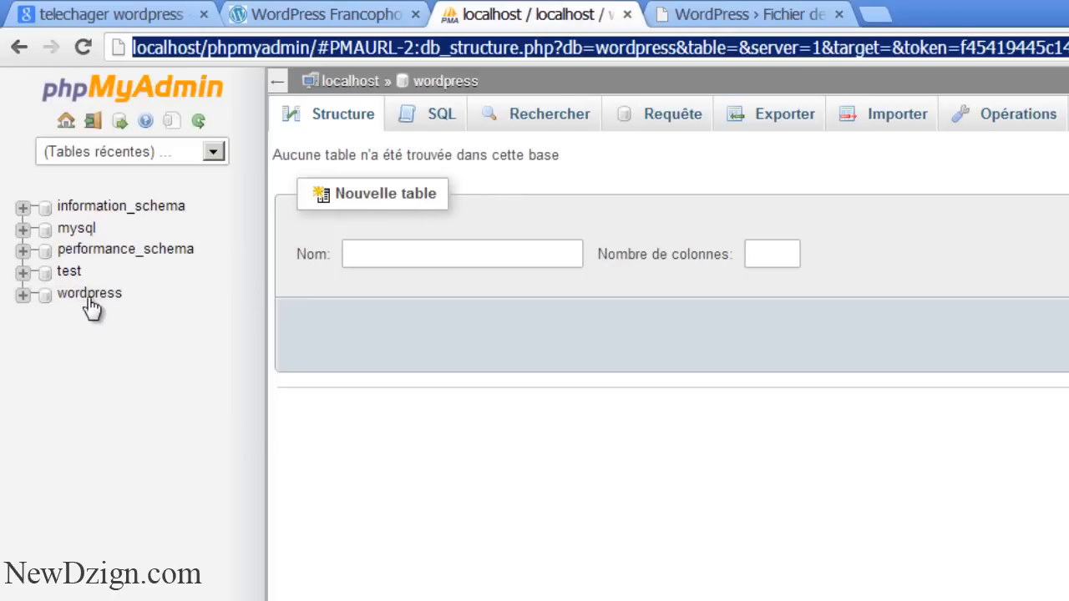
pyautogui.click(739, 10)
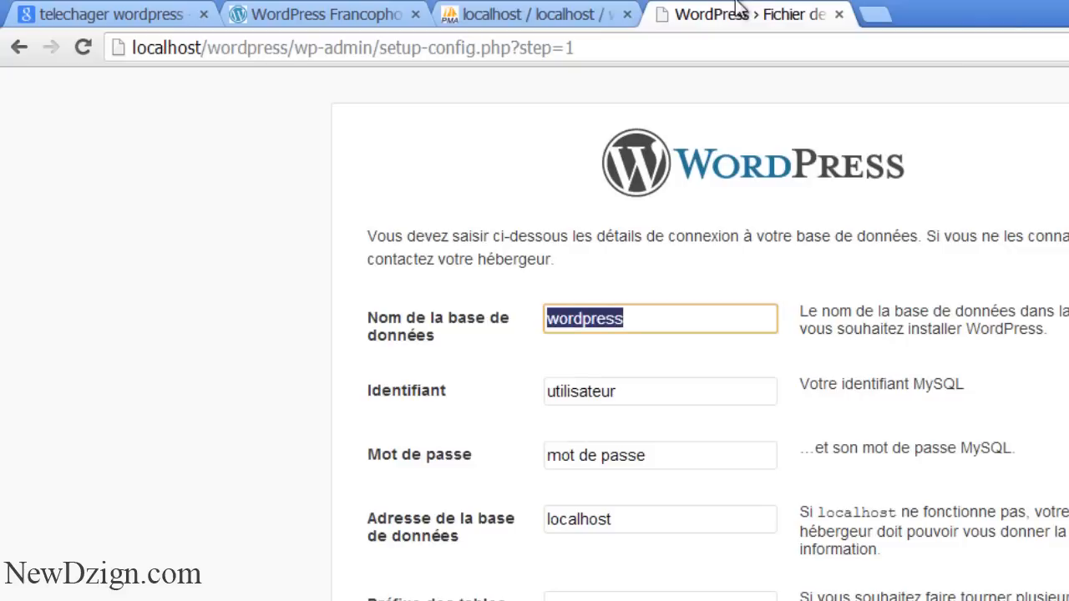
# Enter wordpress as the database name and root as the user
pyautogui.write('cms')
pyautogui.press('BackSpace')
pyautogui.press('BackSpace')
pyautogui.press('BackSpace')
pyautogui.write('wordpress')
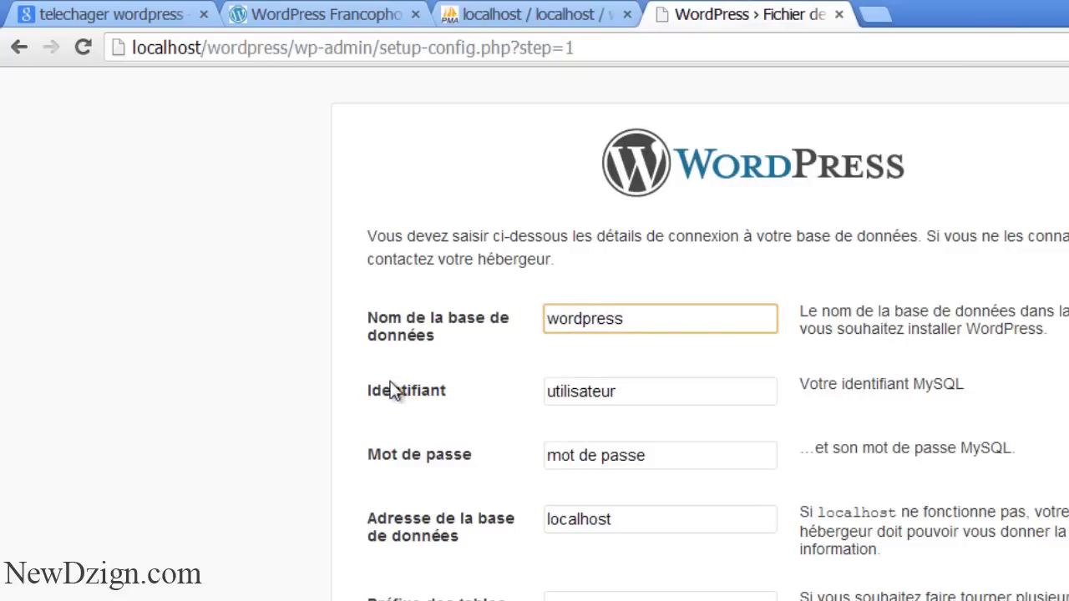
pyautogui.doubleClick(658, 389)
pyautogui.write('root')
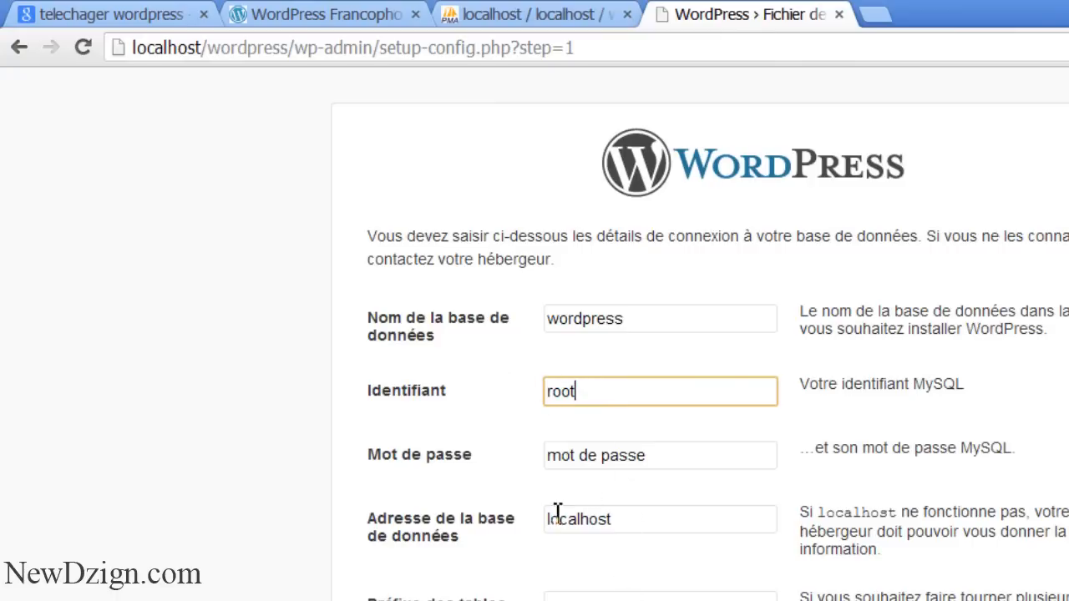
# Clear the password and host fields, keep the wp_ prefix, and submit with Envoyer
pyautogui.tripleClick(678, 461)
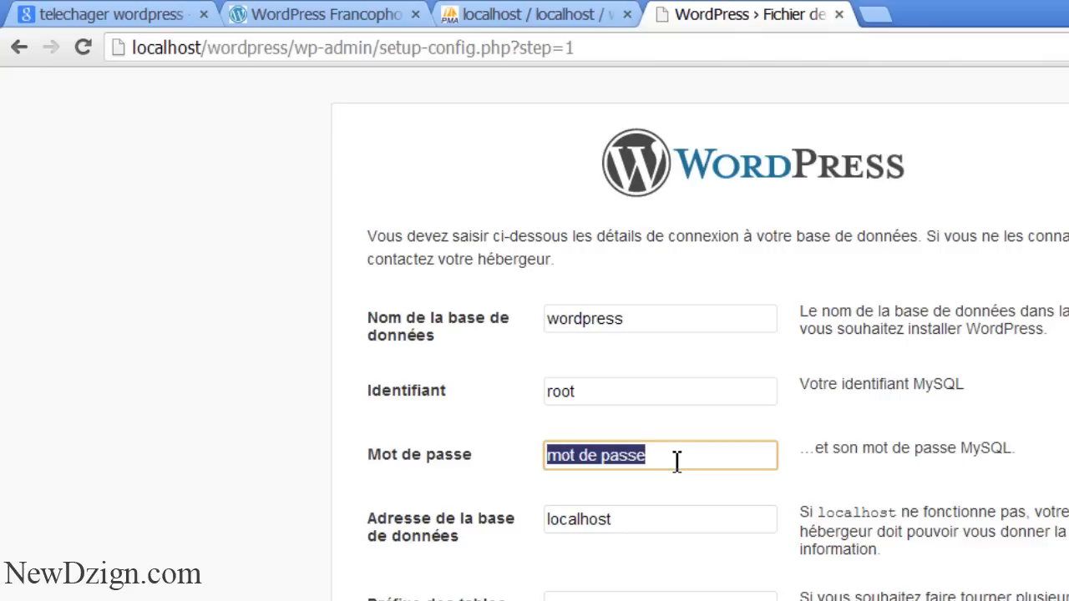
pyautogui.press('BackSpace')
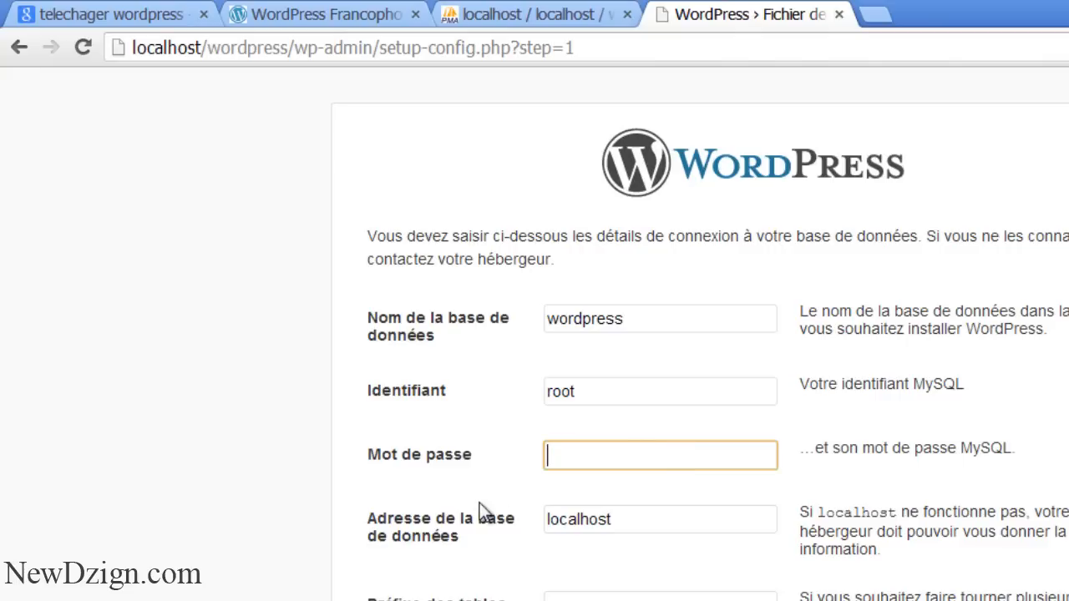
pyautogui.click(654, 520)
pyautogui.press('BackSpace')
pyautogui.press('BackSpace')
pyautogui.press('BackSpace')
pyautogui.press('BackSpace')
pyautogui.press('BackSpace')
pyautogui.press('BackSpace')
pyautogui.press('BackSpace')
pyautogui.press('BackSpace')
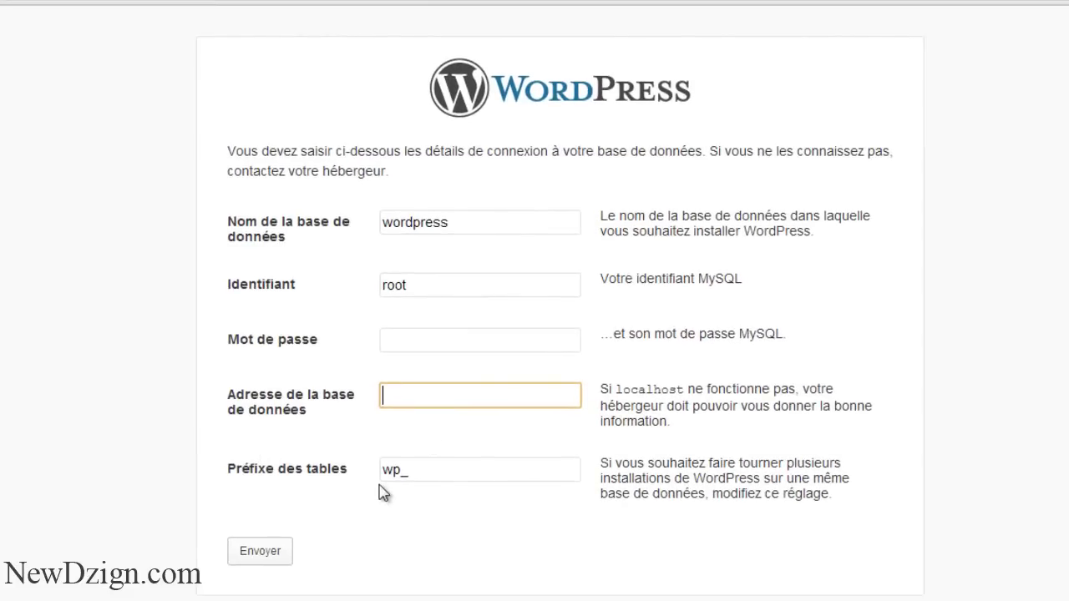
pyautogui.click(407, 472)
pyautogui.doubleClick(408, 471)
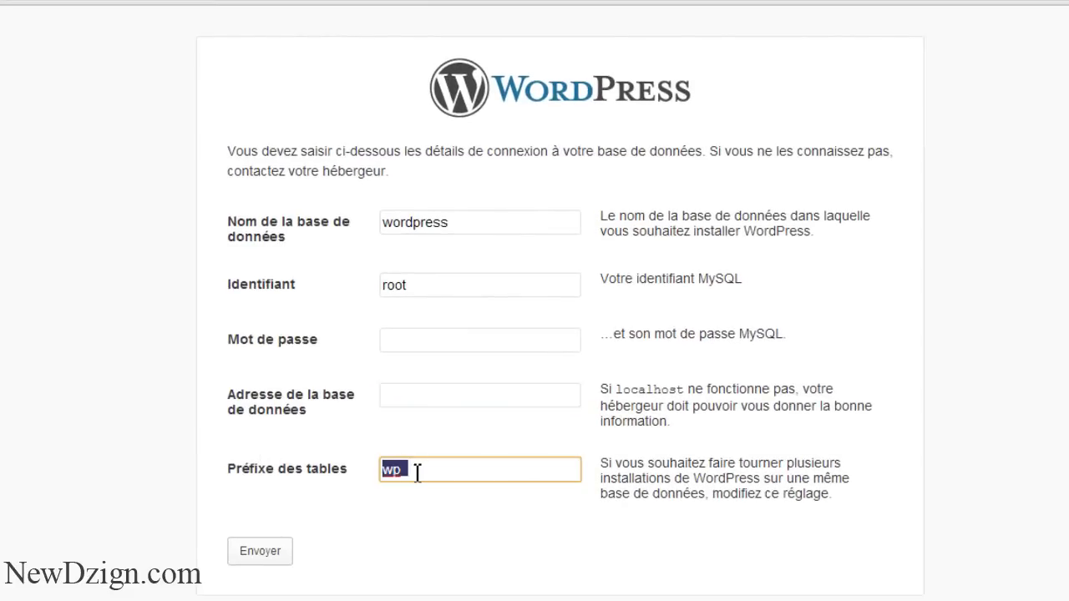
pyautogui.click(415, 473)
pyautogui.doubleClick(415, 473)
pyautogui.click(256, 551)
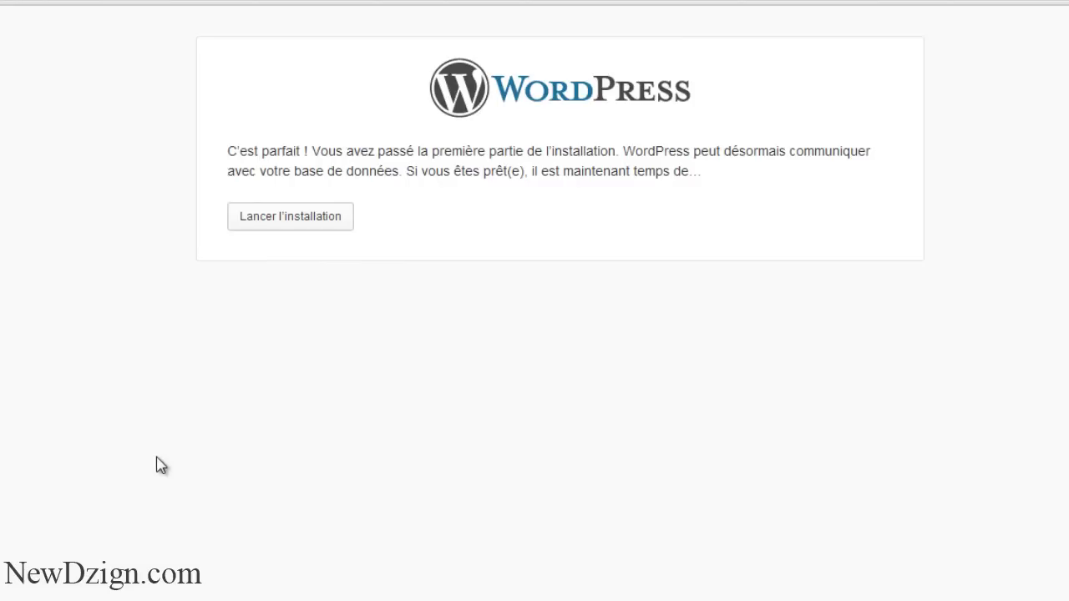
# Launch the installation and enter 'Boutique en ligne' as the site title
pyautogui.click(271, 227)
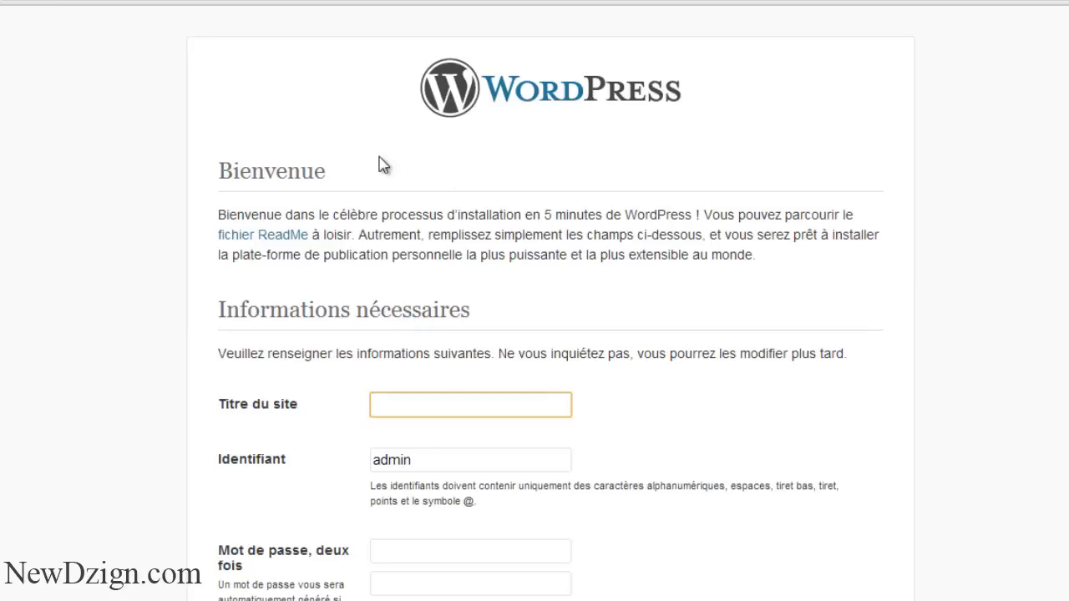
pyautogui.scroll(-4, 551, 335)
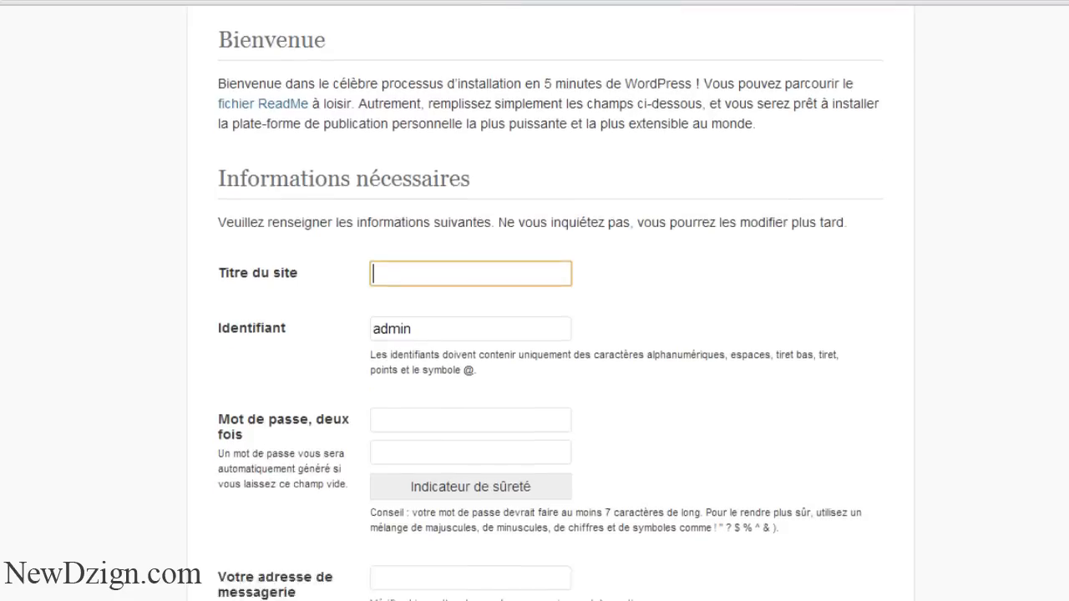
pyautogui.scroll(4, 551, 334)
pyautogui.scroll(-3, 625, 358)
pyautogui.scroll(2, 625, 357)
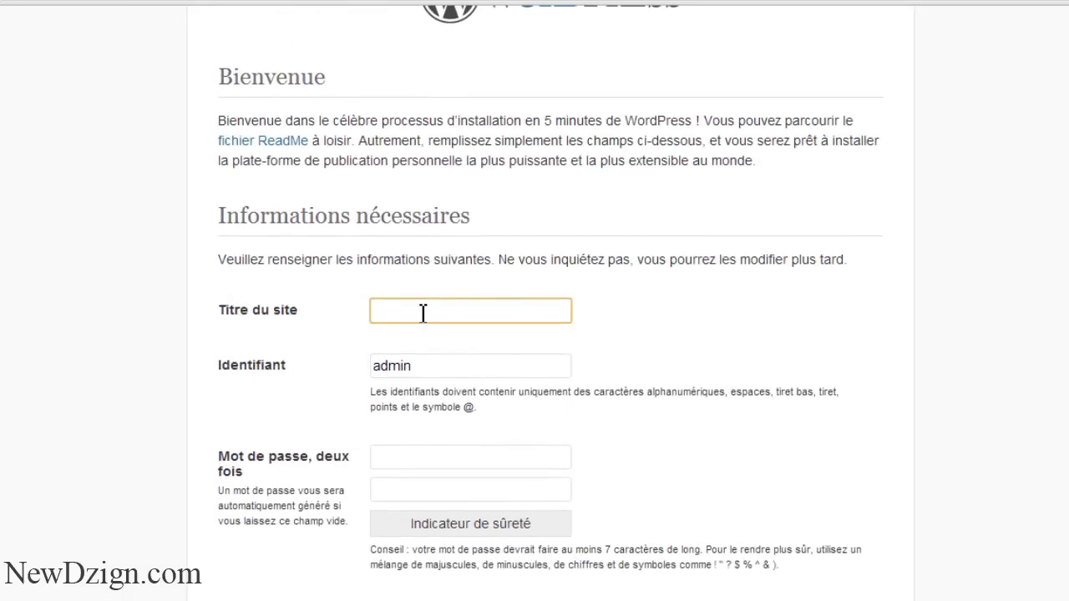
pyautogui.write('outique en ligne')
pyautogui.press('Tab')
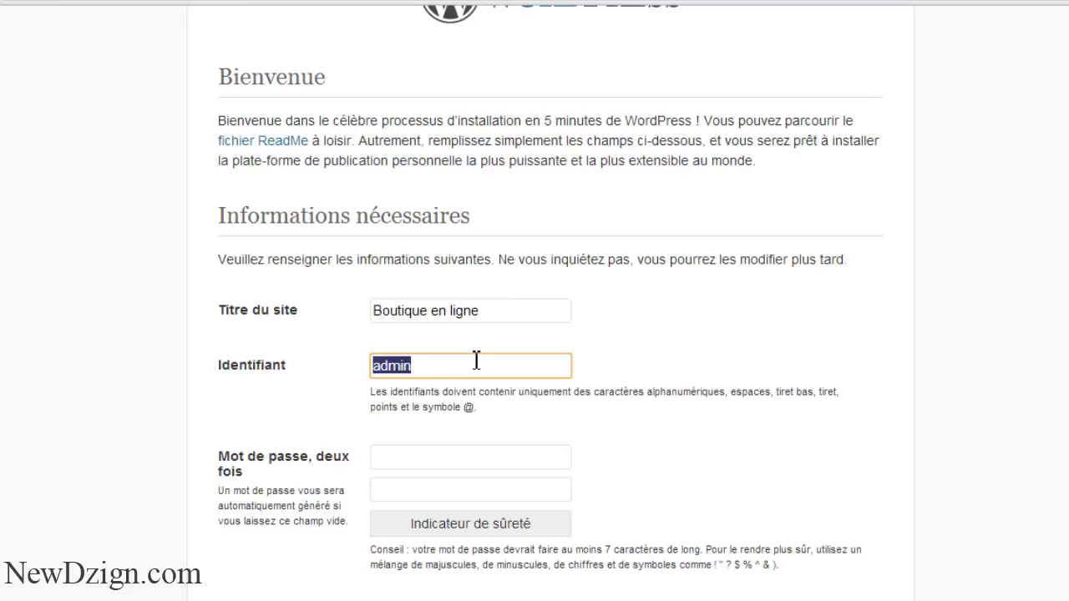
# Fill in the admin username, the password twice, and the admin e-mail address
pyautogui.write('newdzig')
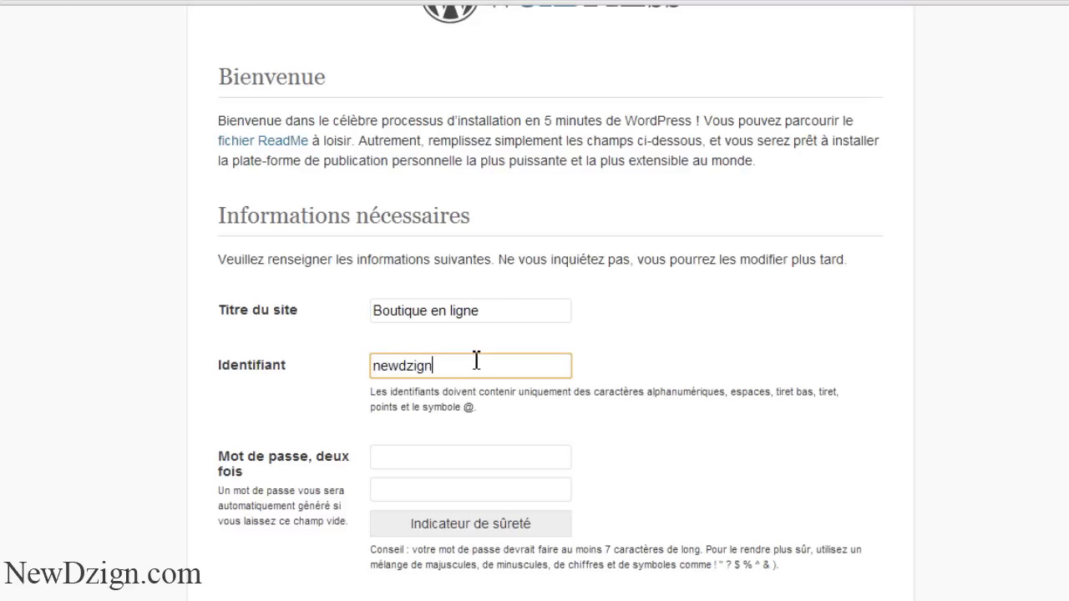
pyautogui.scroll(-3, 773, 368)
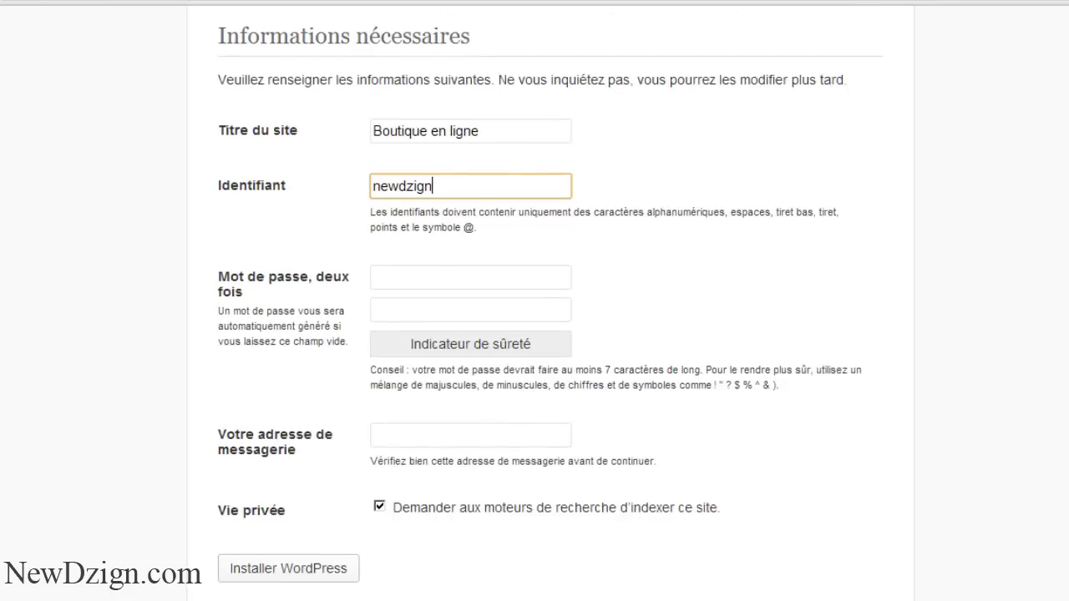
pyautogui.click(426, 264)
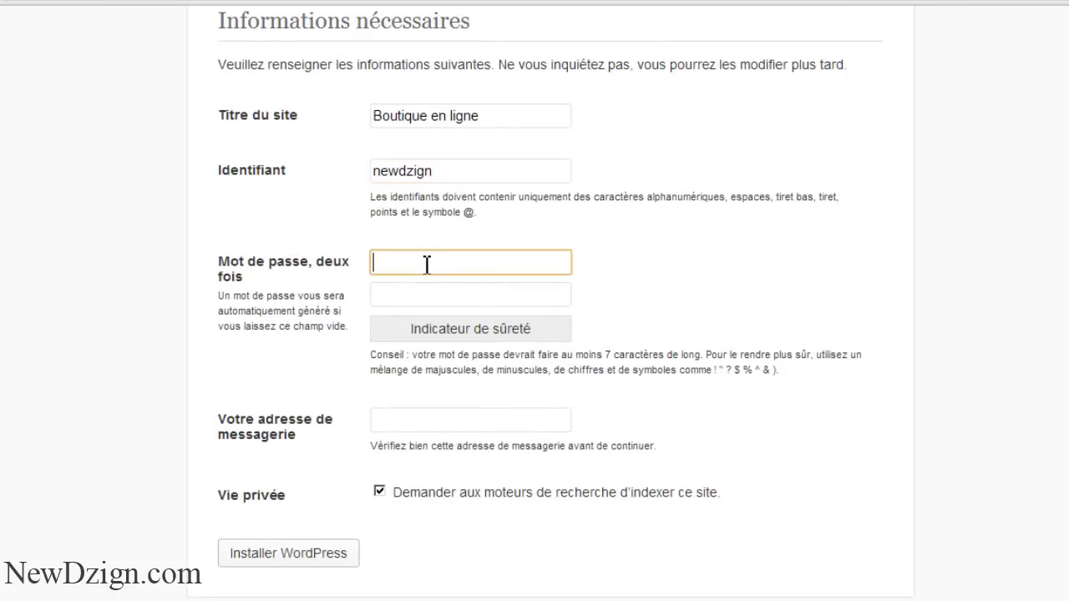
pyautogui.write('a')
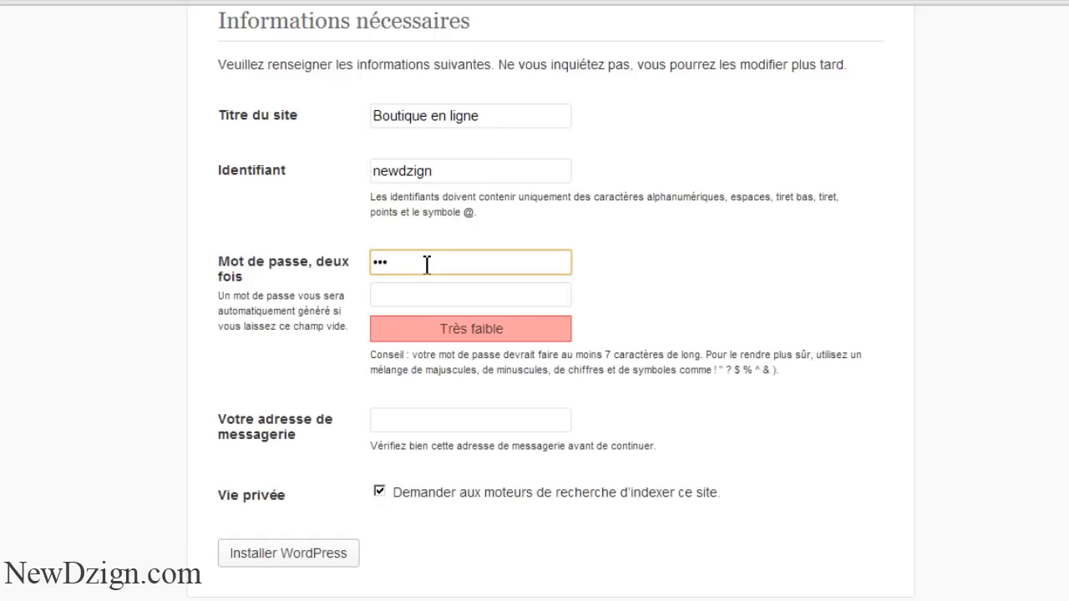
pyautogui.press('BackSpace')
pyautogui.write('demo')
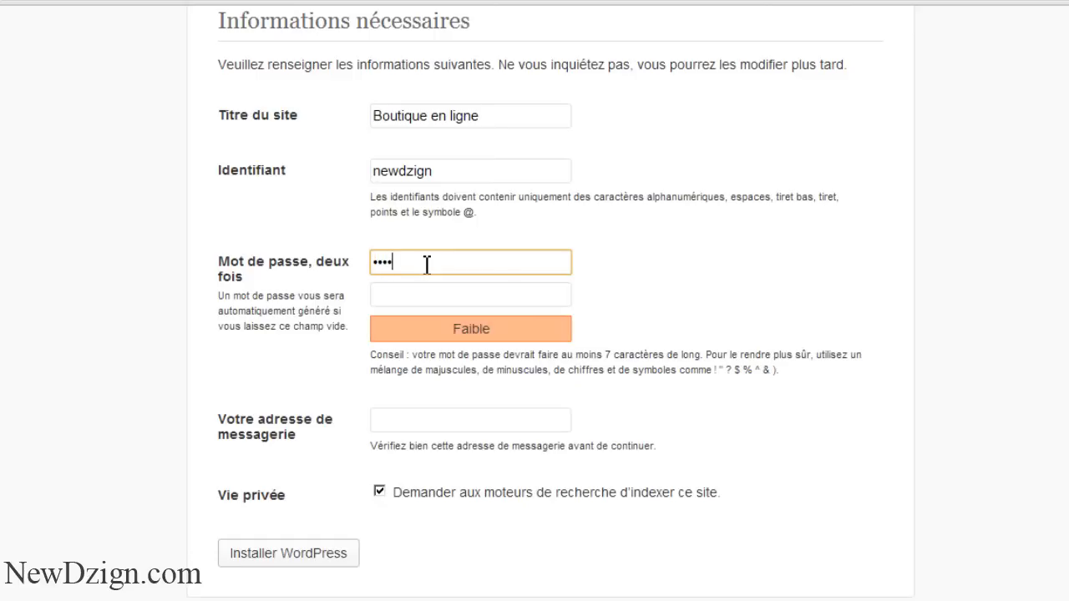
pyautogui.click(423, 292)
pyautogui.write('demo')
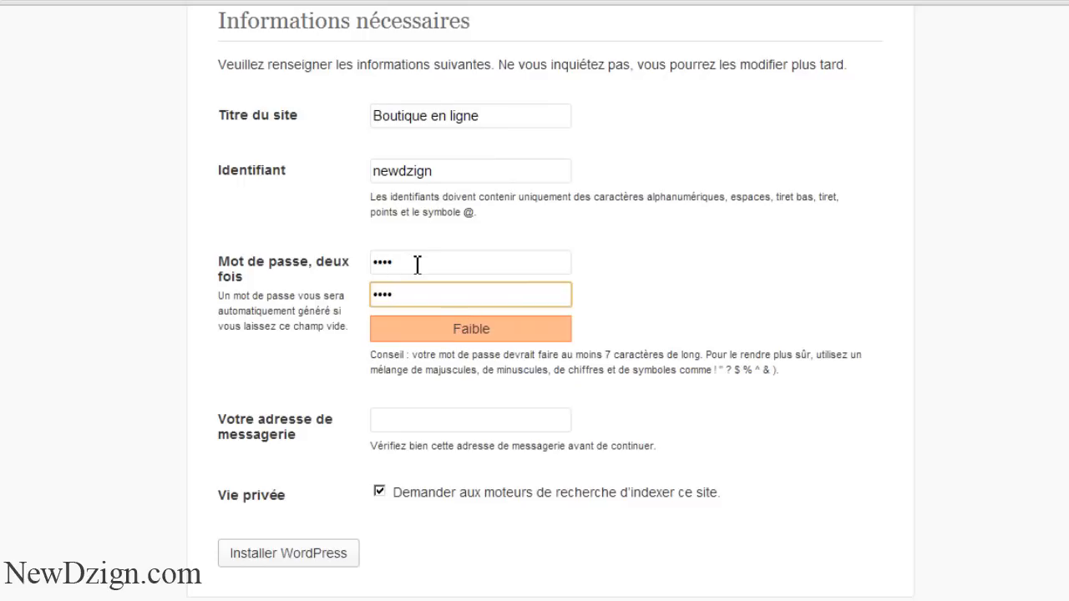
pyautogui.moveTo(417, 265); pyautogui.dragTo(362, 262)
pyautogui.click(413, 298)
pyautogui.click(395, 423)
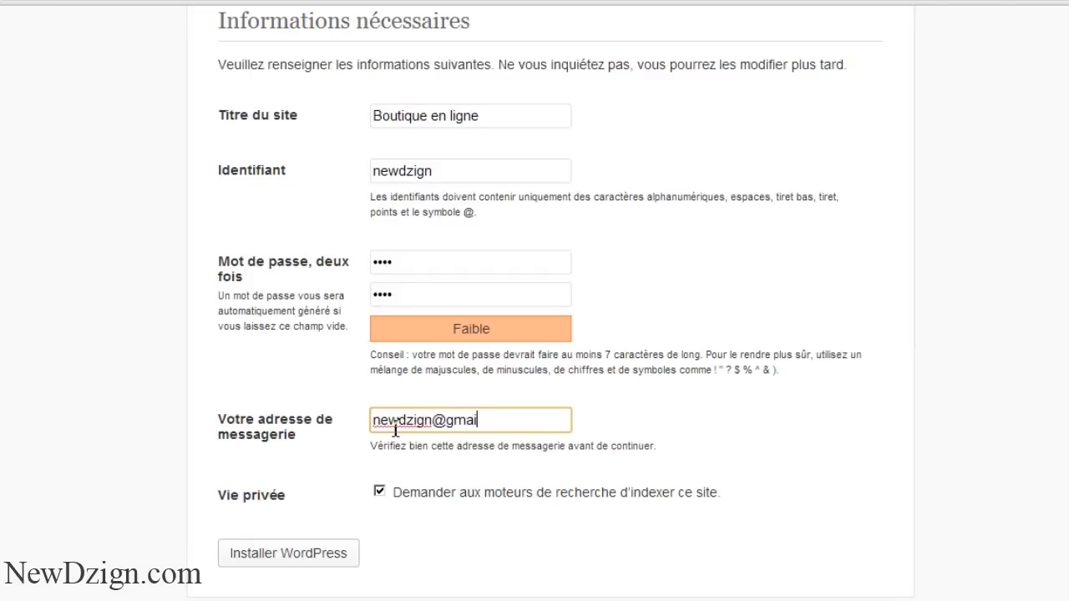
# Run the WordPress installation and review the login details on the success page
pyautogui.click(315, 553)
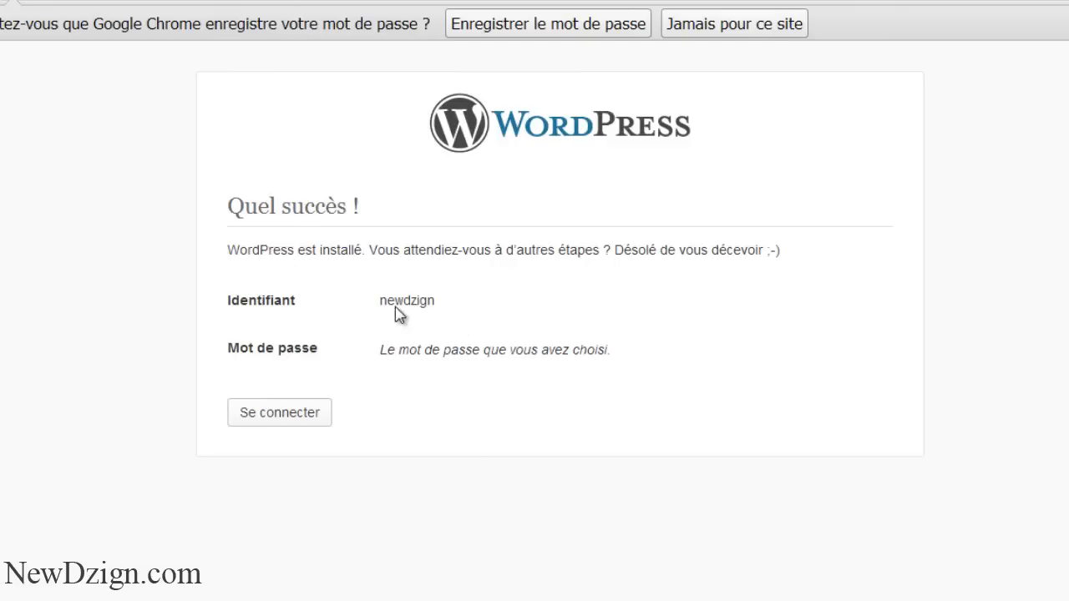
pyautogui.moveTo(379, 303); pyautogui.dragTo(382, 376)
pyautogui.click(389, 376)
# Log in to the dashboard with the new administrator username and password
pyautogui.click(291, 414)
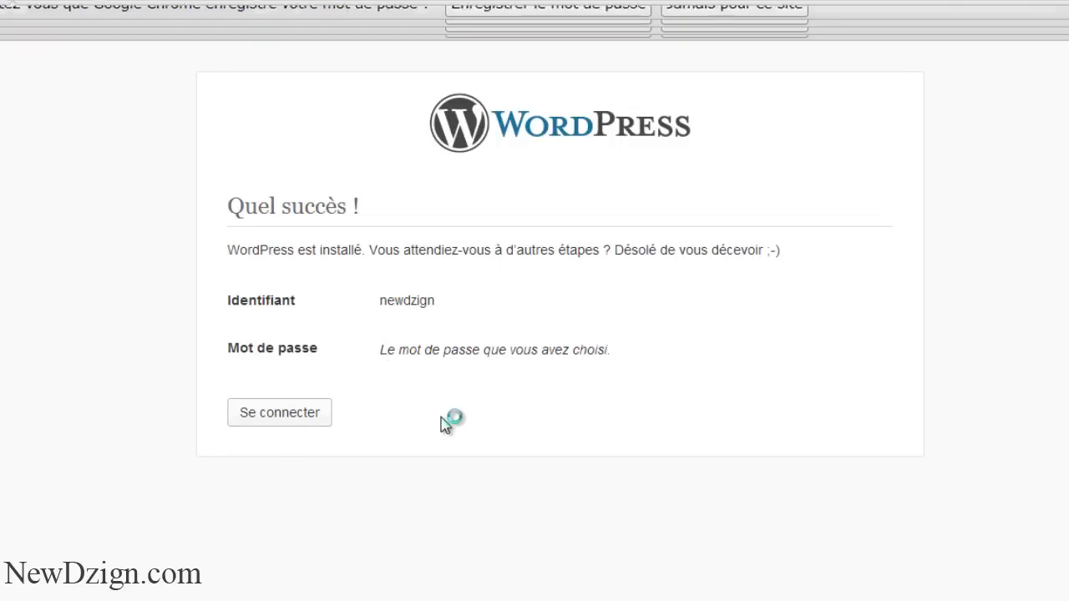
pyautogui.write('newdzgi')
pyautogui.press('BackSpace')
pyautogui.press('BackSpace')
pyautogui.write('ign')
pyautogui.click(520, 321)
pyautogui.write('••')
pyautogui.click(649, 369)
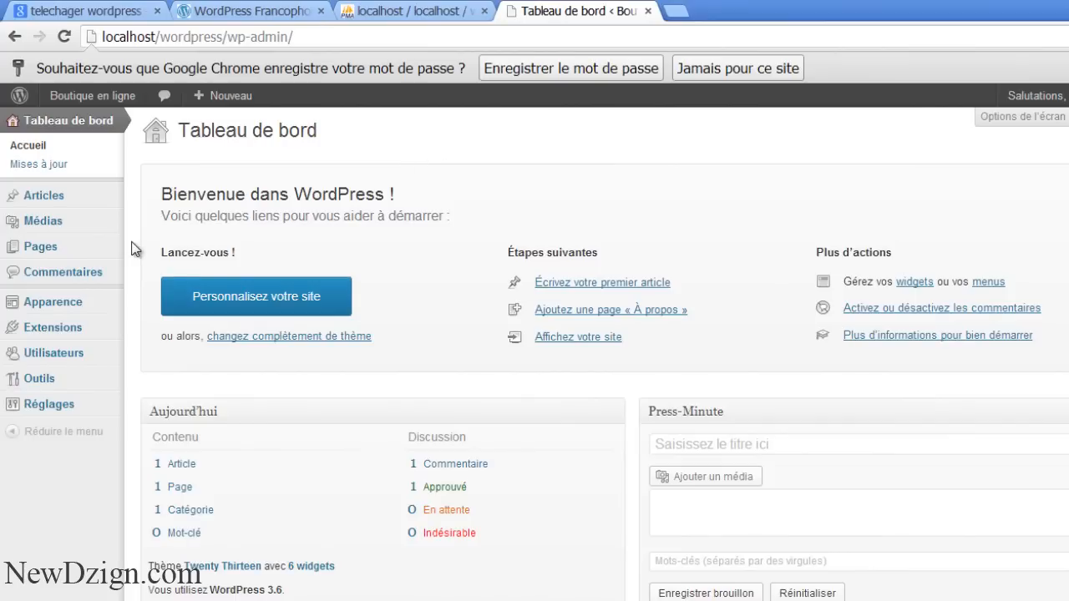
# Open the Boutique en ligne front page in a new tab and scroll to the footer widgets and back
pyautogui.moveTo(81, 92)
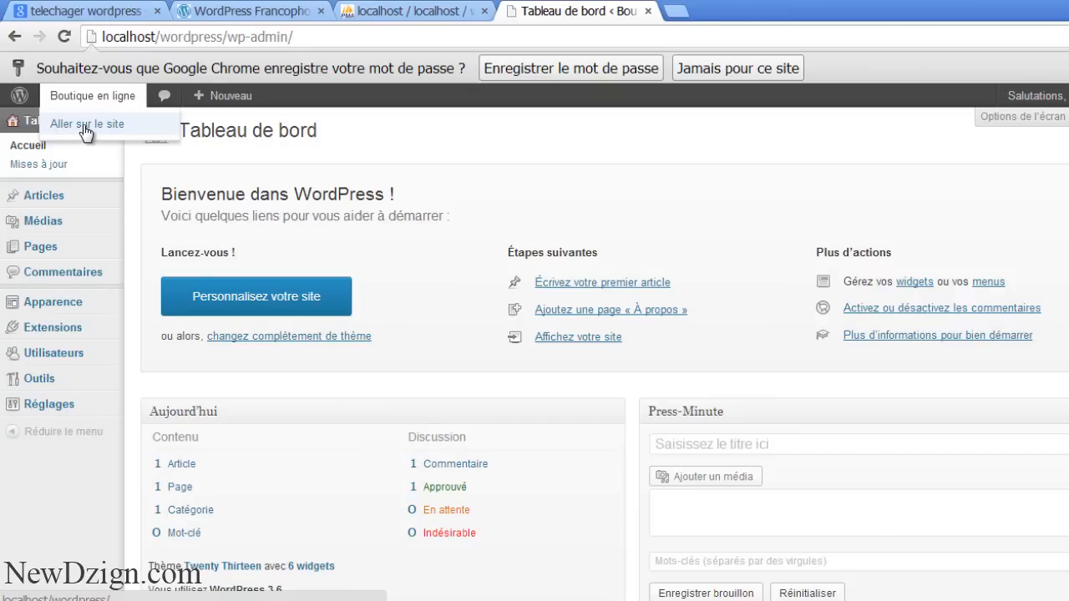
pyautogui.middleClick(85, 131)
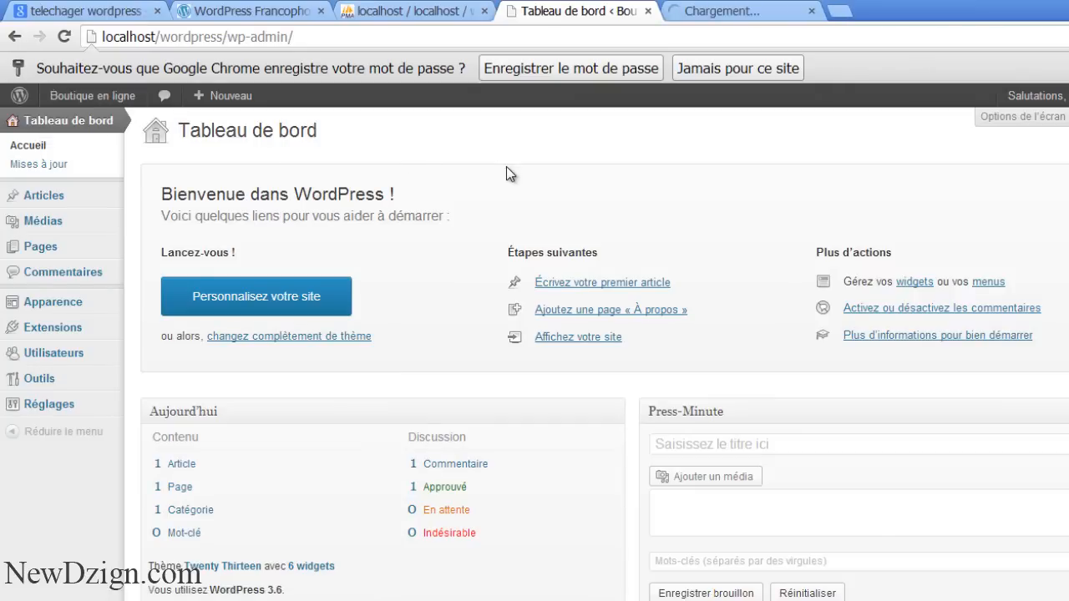
pyautogui.click(747, 9)
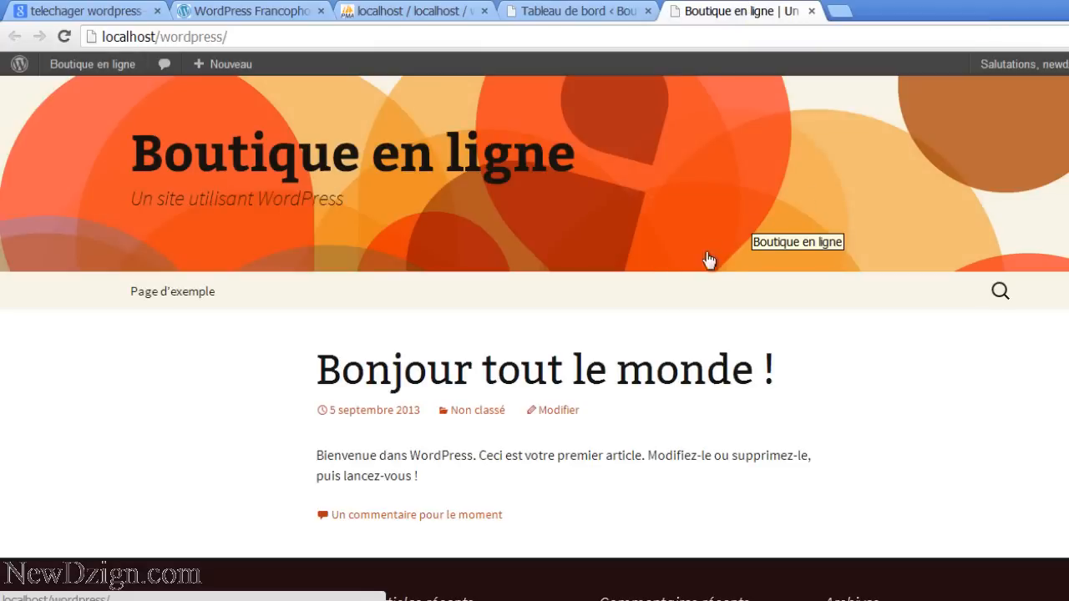
pyautogui.scroll(-5, 897, 144)
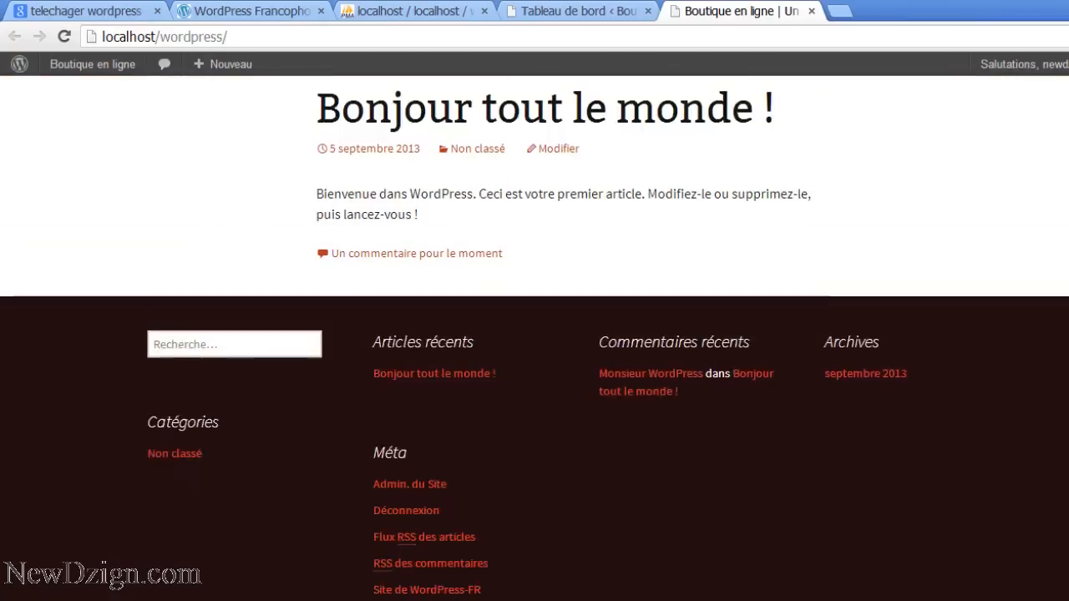
pyautogui.scroll(3, 534, 334)
pyautogui.scroll(-2, 534, 334)
pyautogui.scroll(-2, 535, 334)
pyautogui.scroll(4, 535, 334)
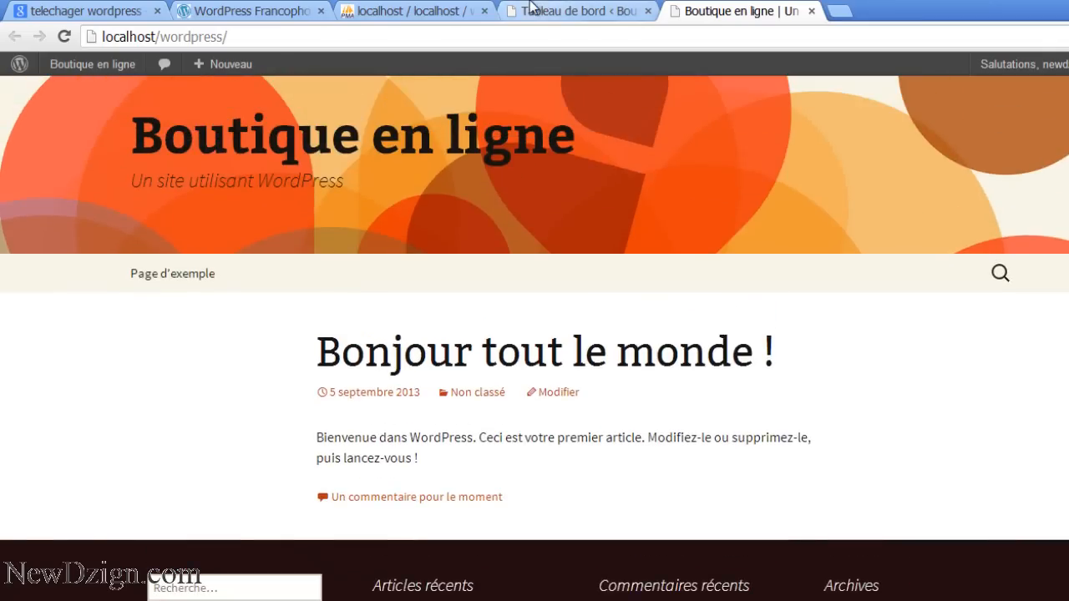
pyautogui.click(531, 10)
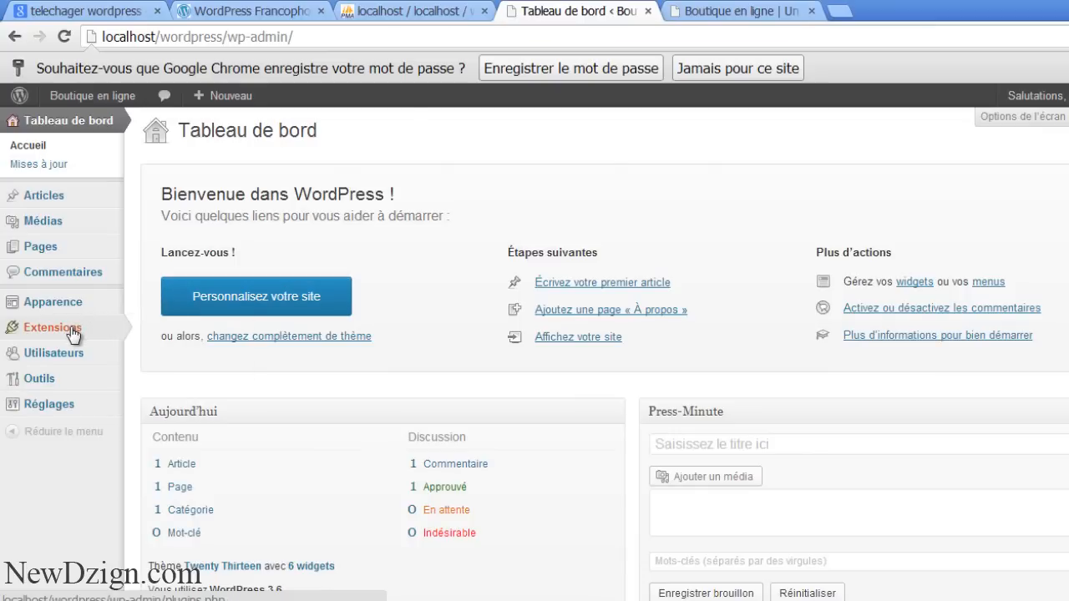
# Open Apparence > Thèmes and scroll through Twenty Thirteen and the other installed themes
pyautogui.moveTo(99, 309)
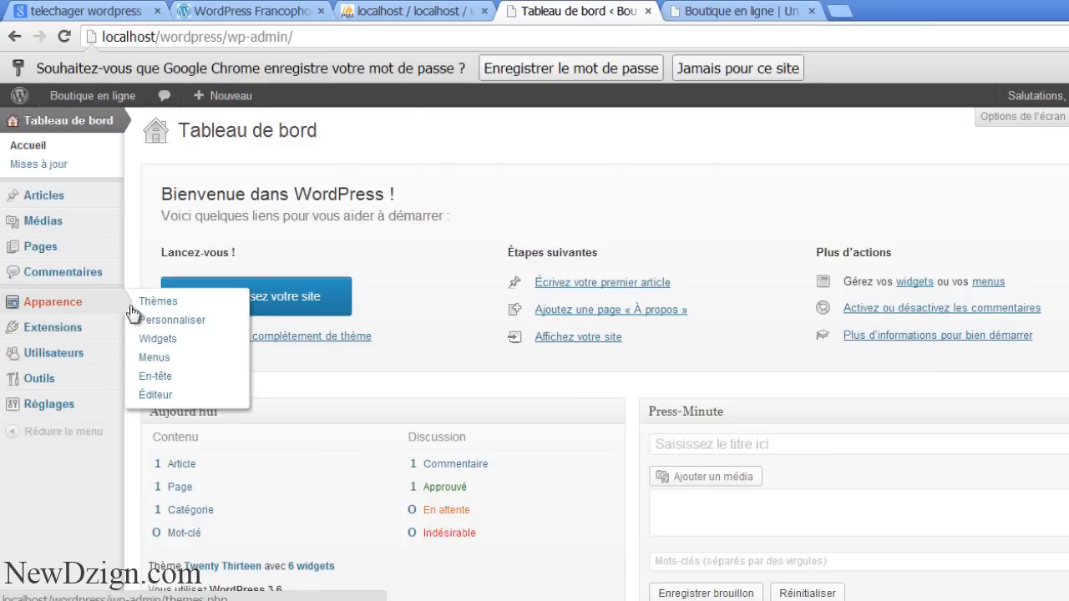
pyautogui.click(149, 305)
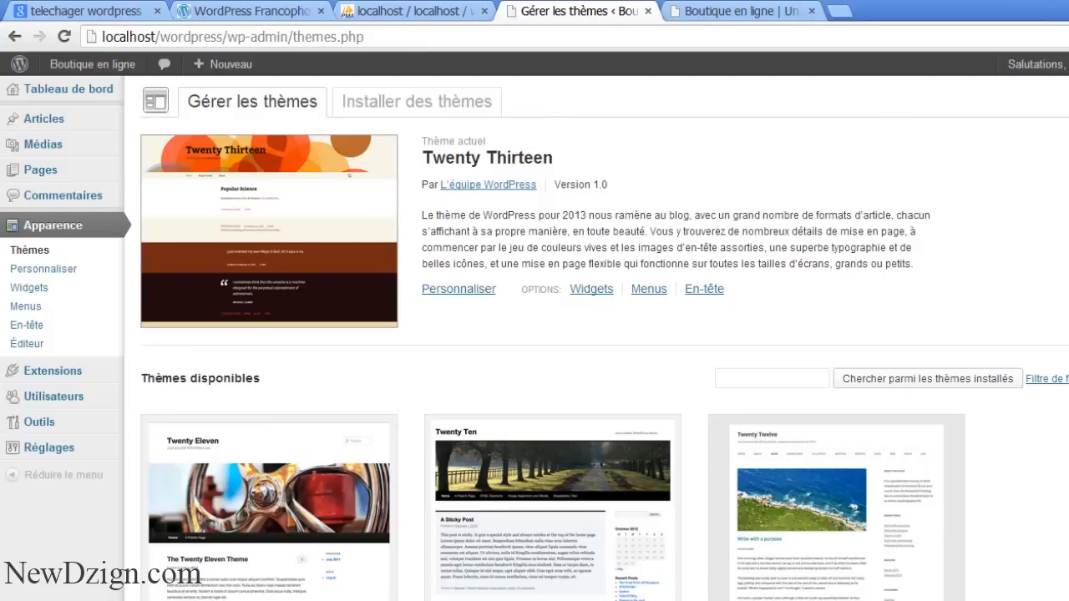
pyautogui.scroll(-1, 1048, 286)
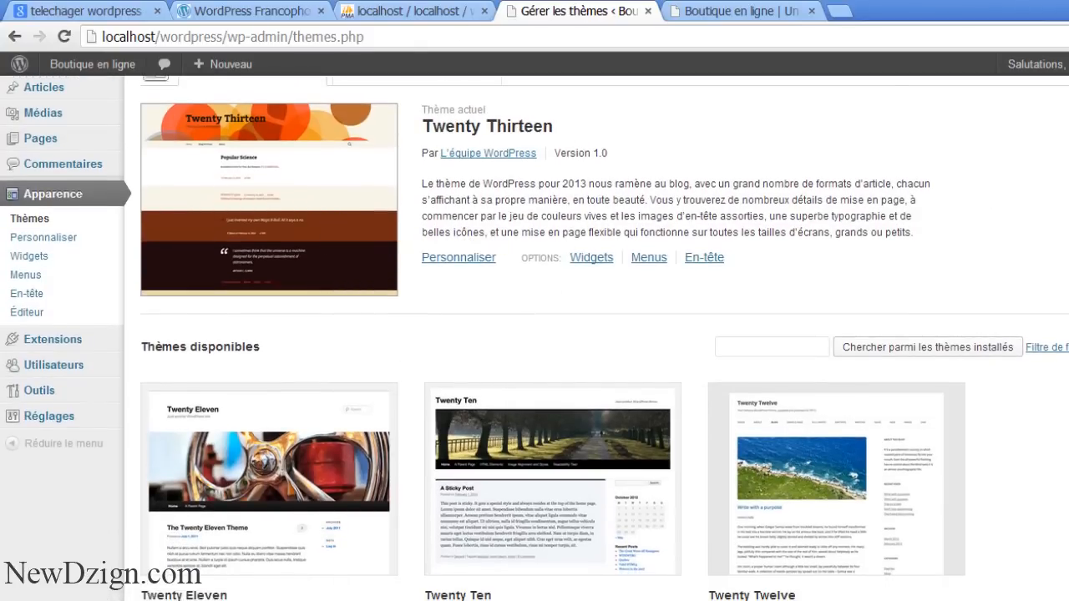
pyautogui.scroll(-3, 216, 336)
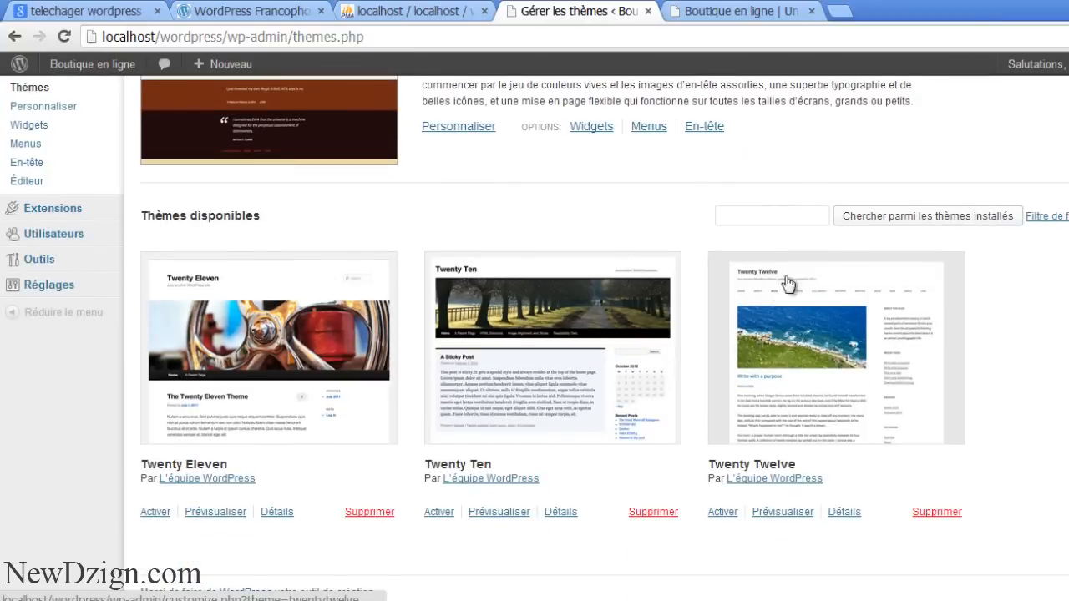
pyautogui.scroll(3, 685, 248)
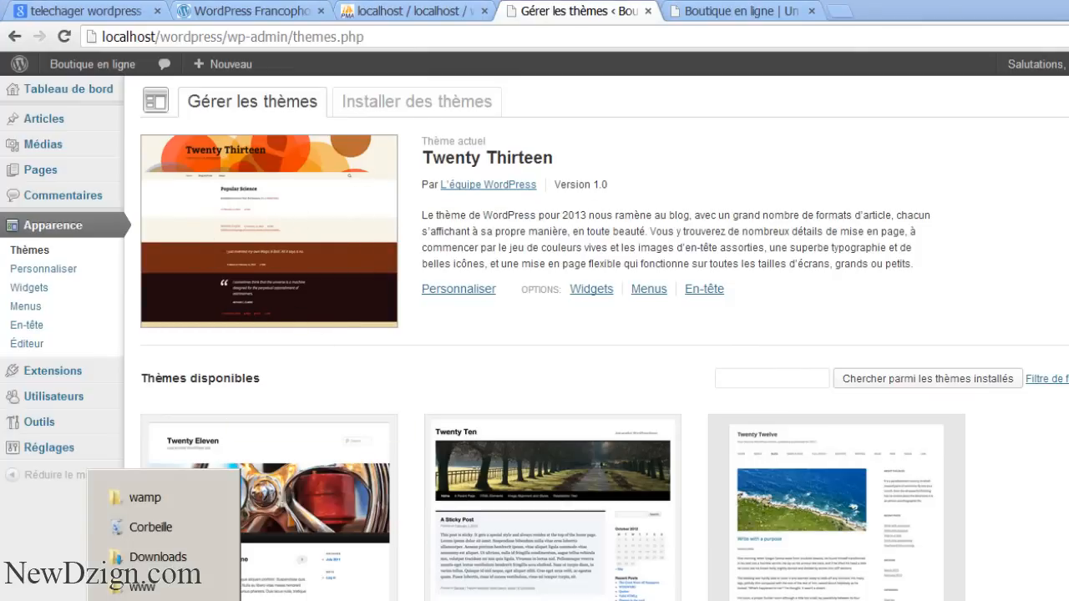
# Browse from the www folder into wordpress > wp-content > themes
pyautogui.click(151, 584)
pyautogui.click(279, 298)
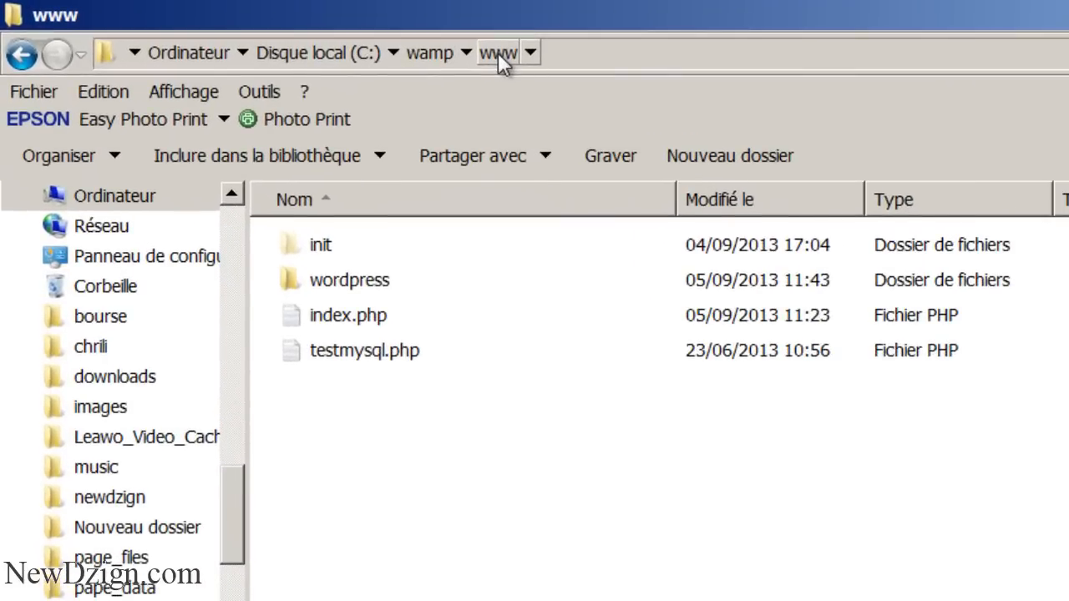
pyautogui.doubleClick(324, 284)
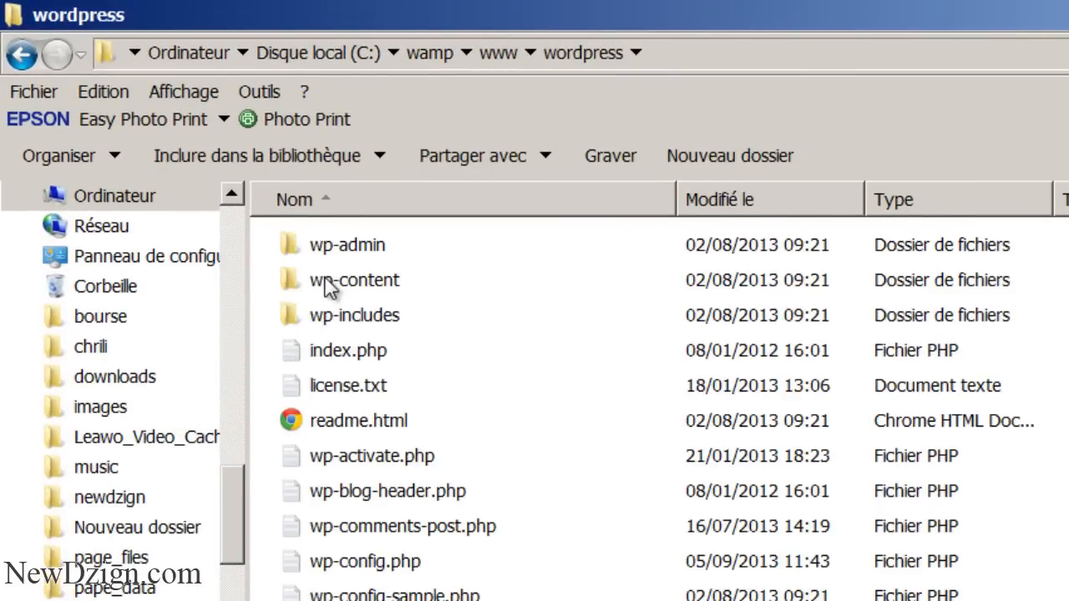
pyautogui.click(328, 286)
pyautogui.doubleClick(328, 286)
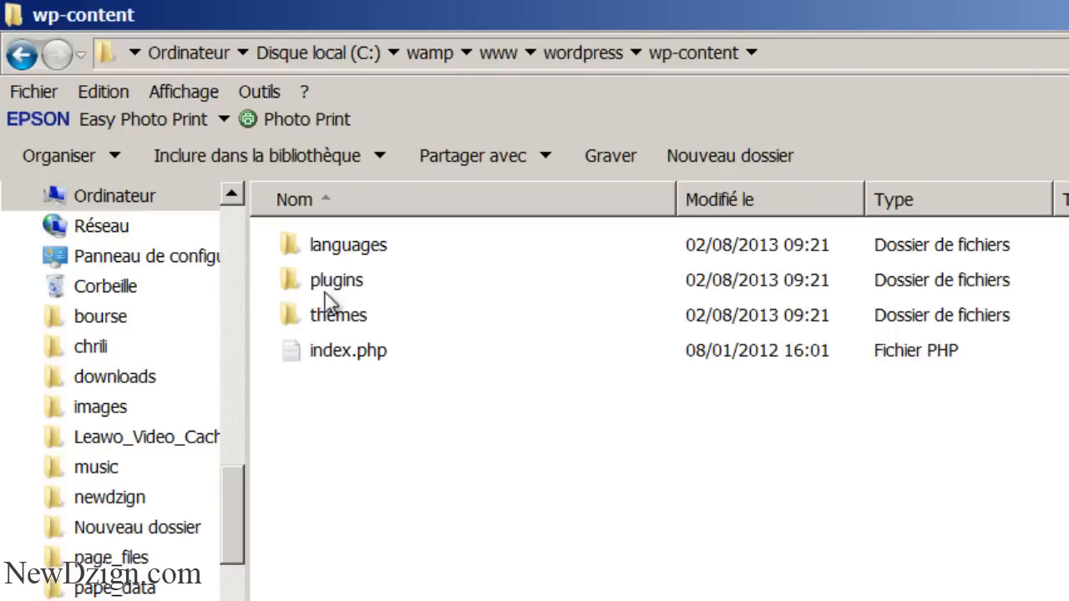
pyautogui.doubleClick(323, 320)
# Look over the twentyeleven, twentyten, twentythirteen and twentytwelve folders, then right-click twentyeleven
pyautogui.click(354, 245)
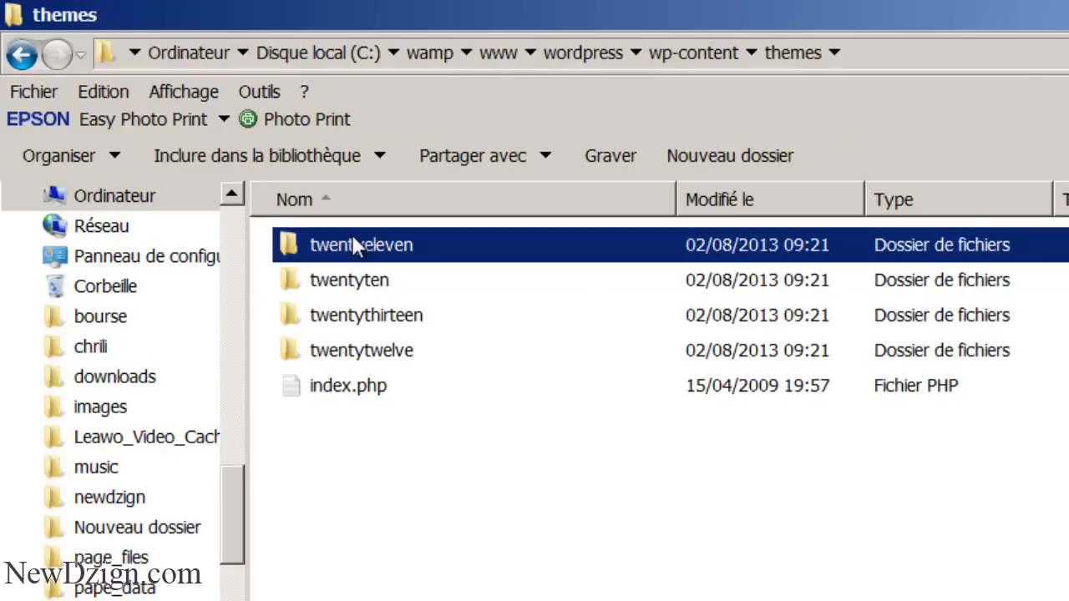
pyautogui.click(351, 281)
pyautogui.click(343, 317)
pyautogui.click(335, 351)
pyautogui.click(338, 316)
pyautogui.click(342, 281)
pyautogui.click(346, 245)
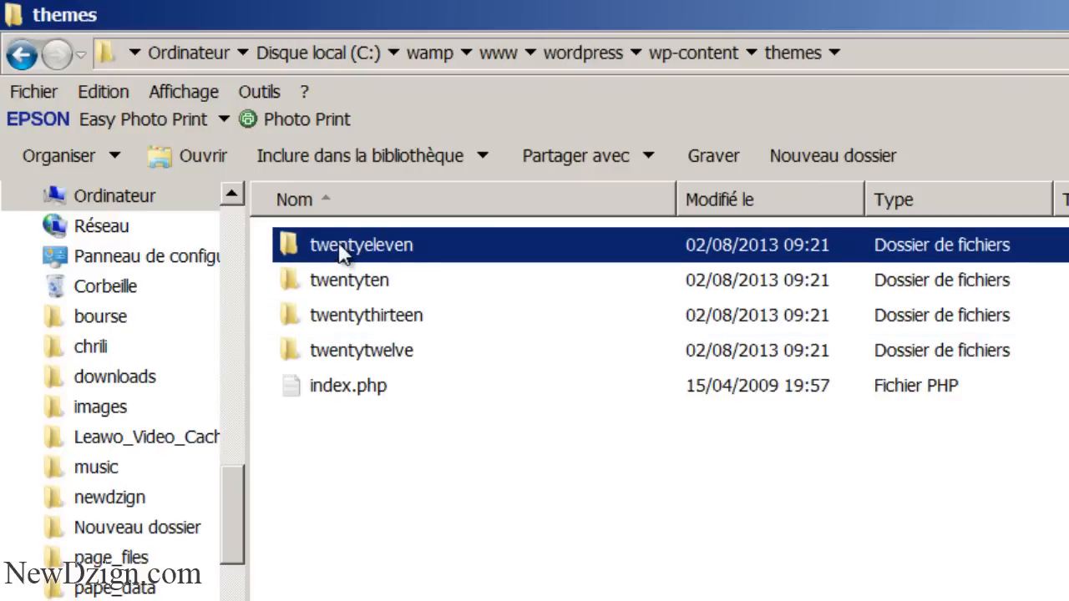
pyautogui.rightClick(337, 244)
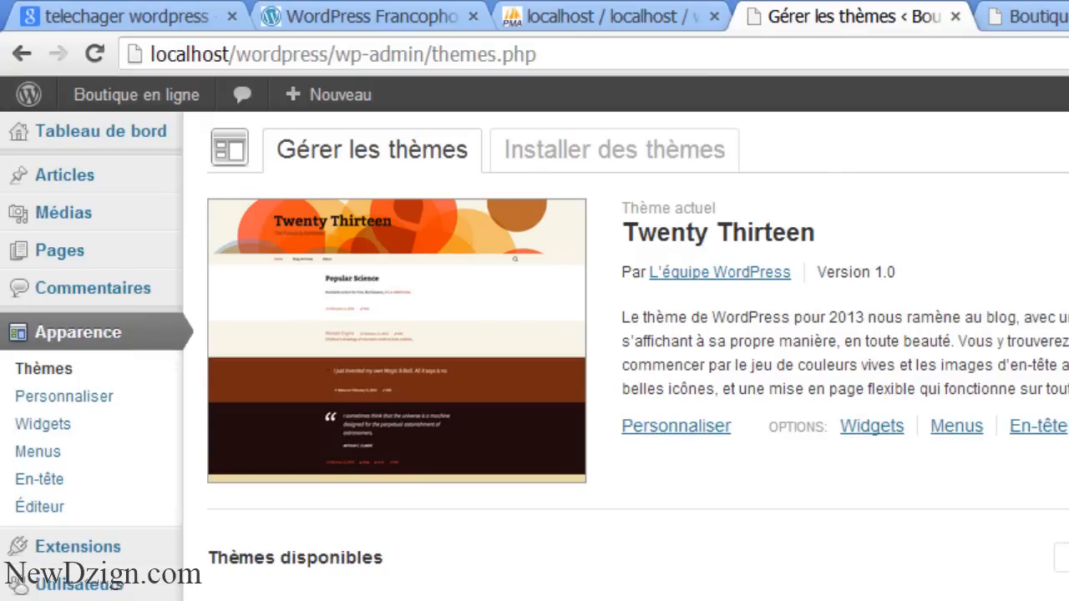
# Open Utilisateurs > Votre profil and check both new password fields, leaving them empty
pyautogui.scroll(-1, 871, 304)
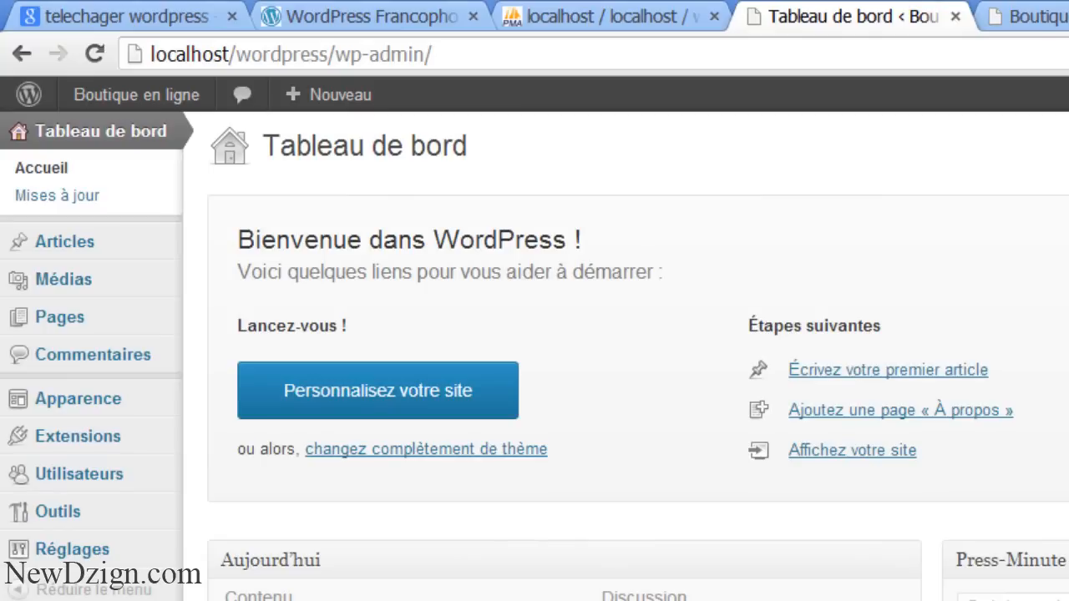
pyautogui.moveTo(123, 477)
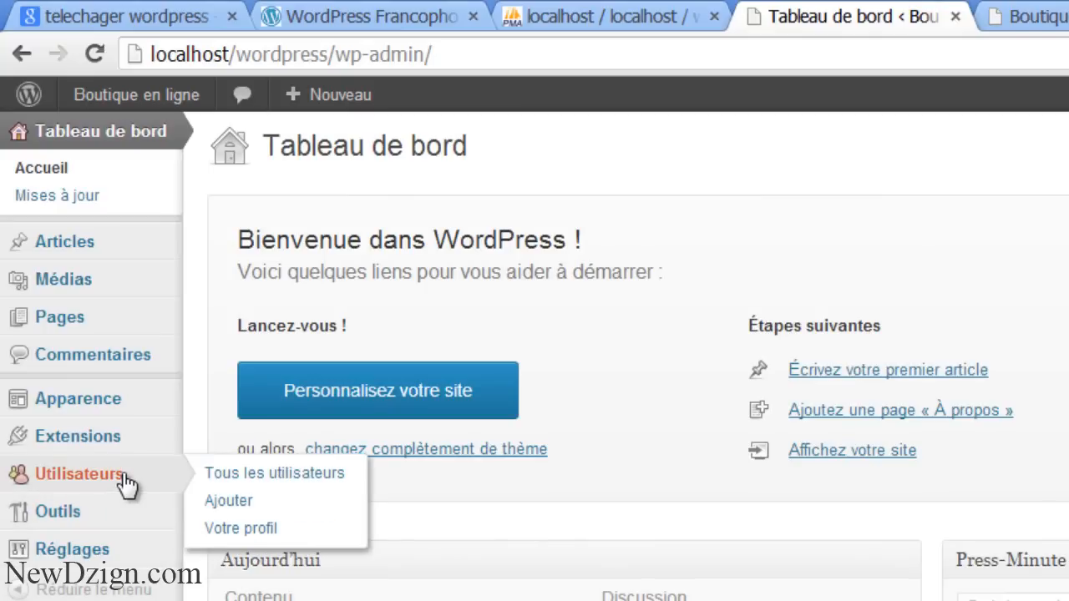
pyautogui.click(230, 539)
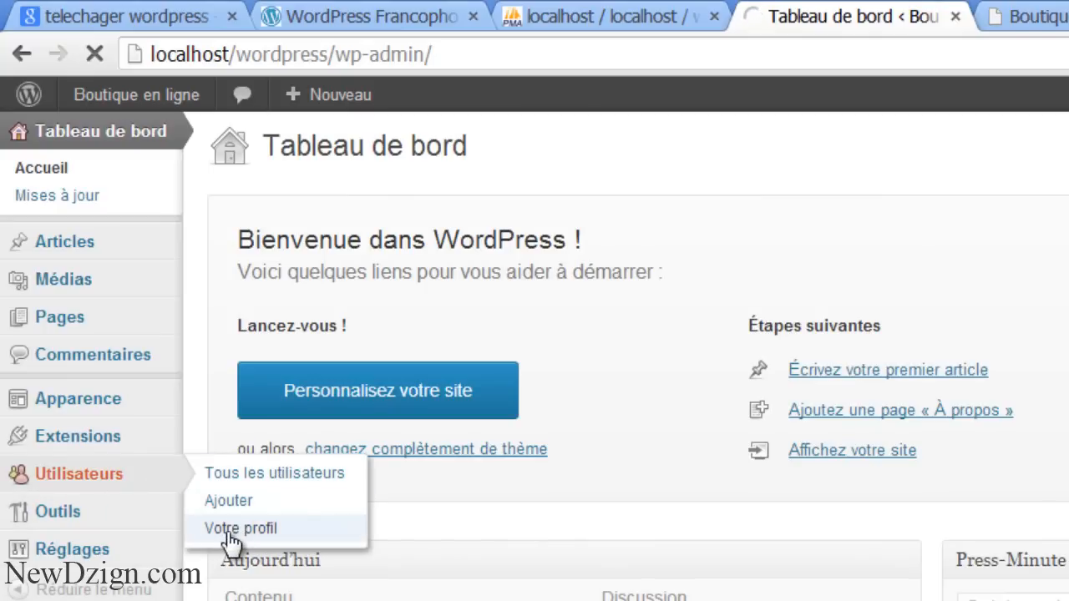
pyautogui.scroll(-8, 626, 334)
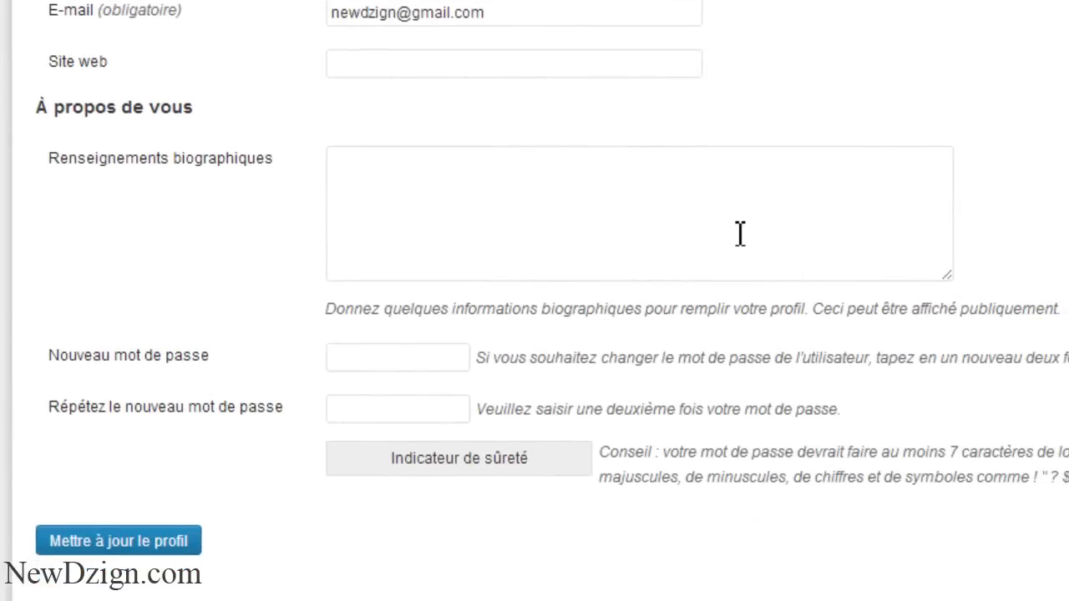
pyautogui.click(357, 365)
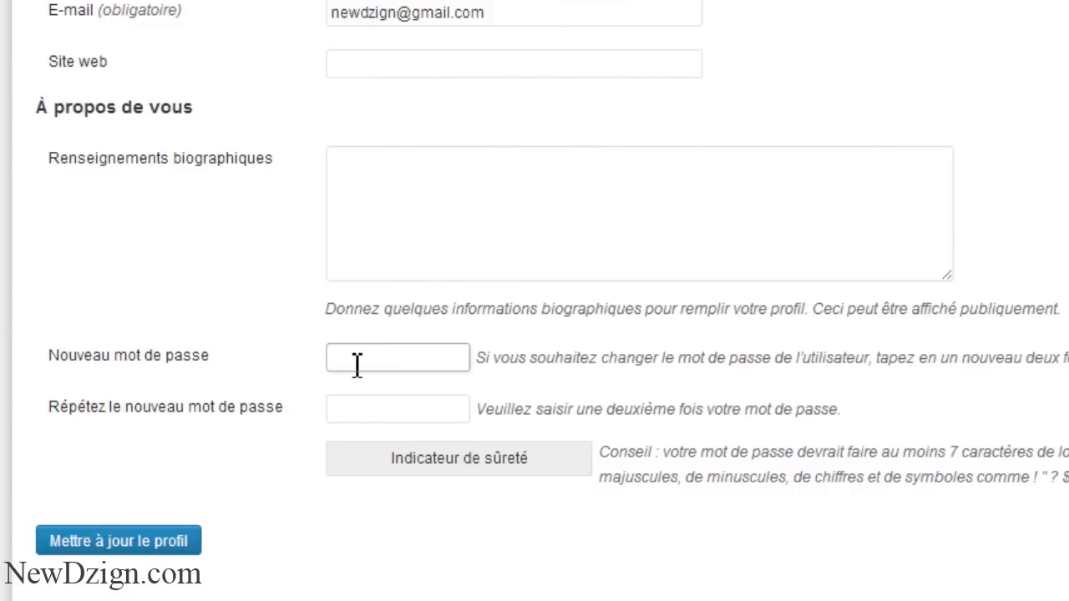
pyautogui.click(355, 408)
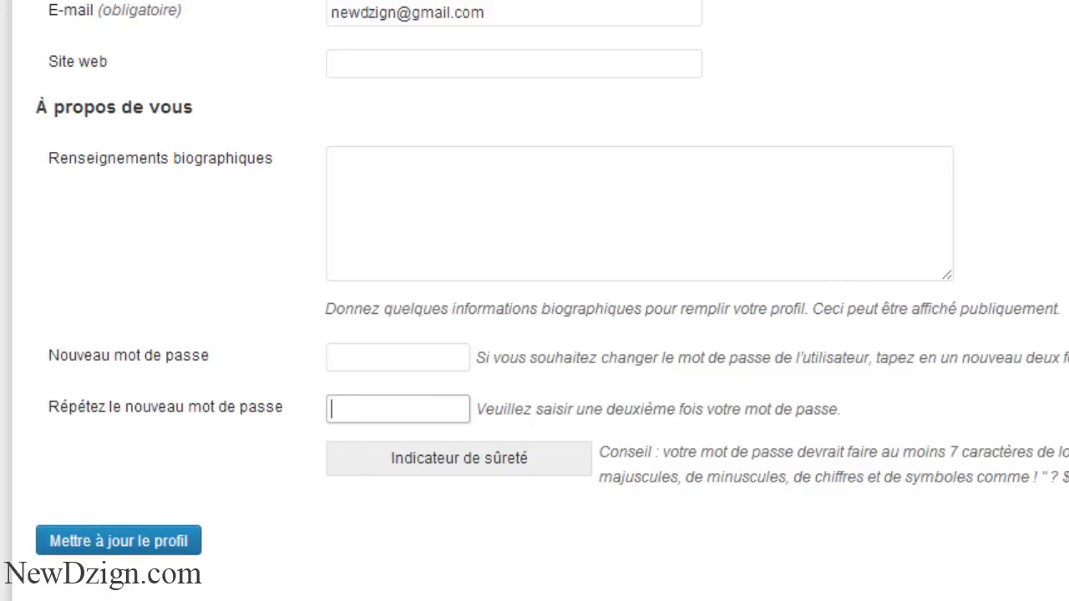
pyautogui.scroll(10, 534, 301)
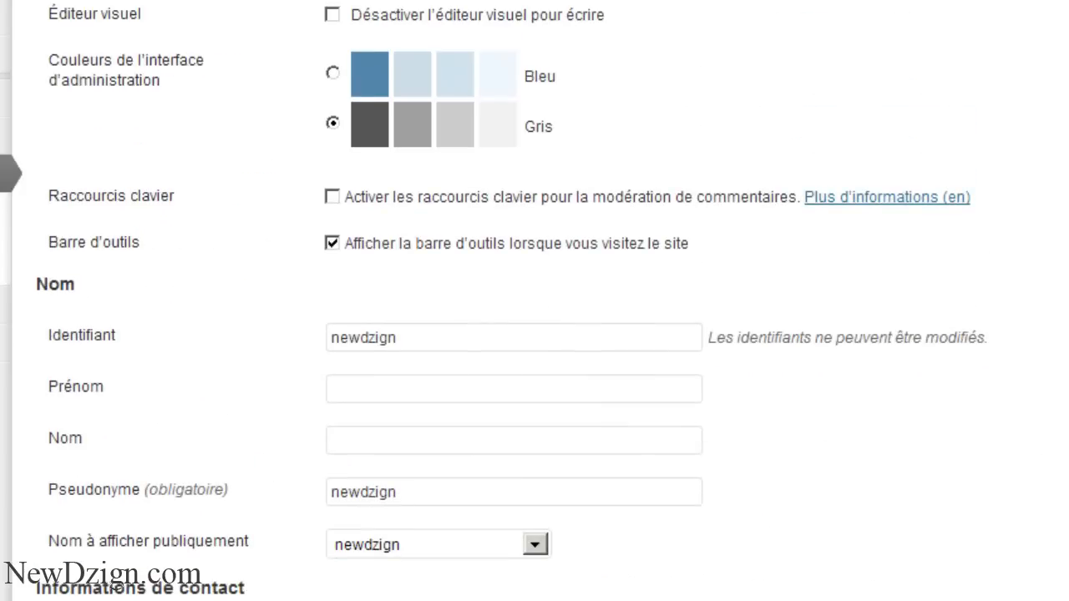